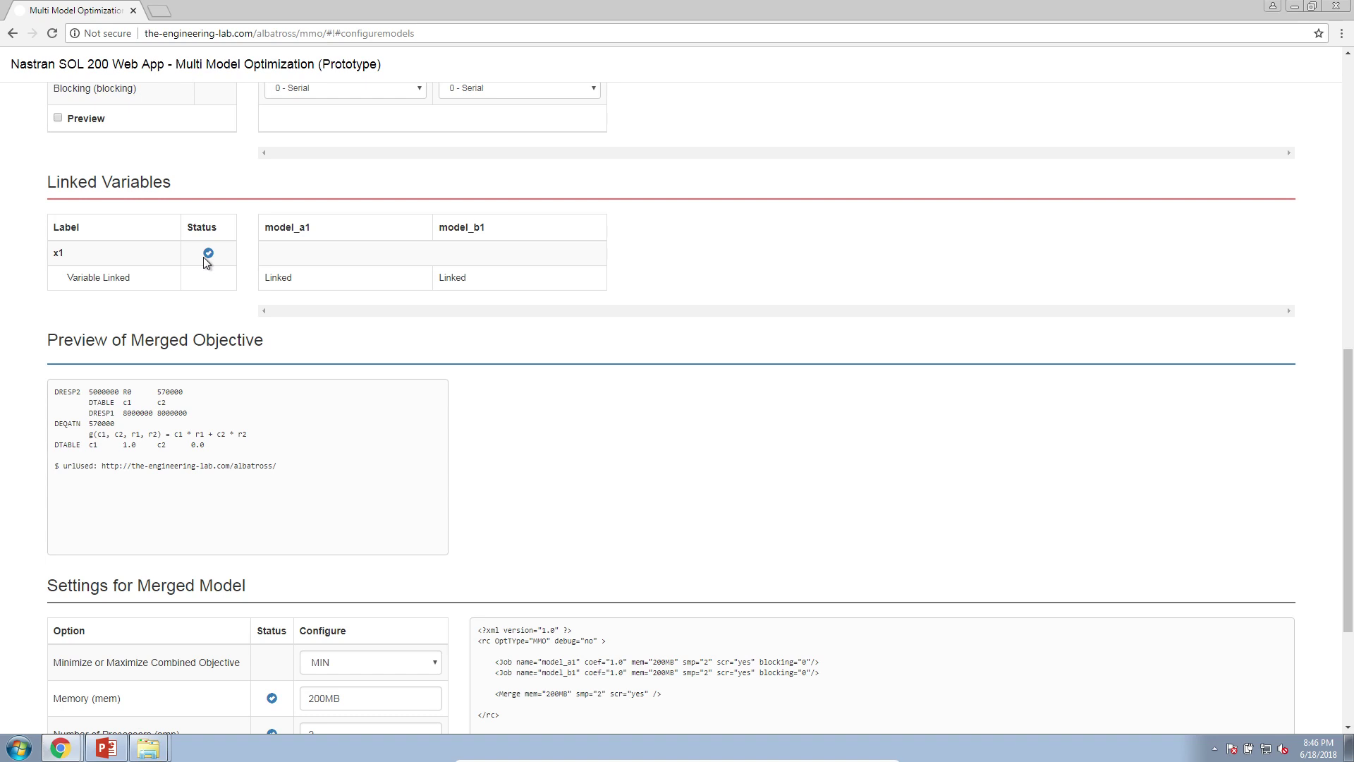
Download the Option 1 Auto Execute MSC Nastran package for the merged model and keep the flagged zip file.
scroll(208, 256, up, 5)
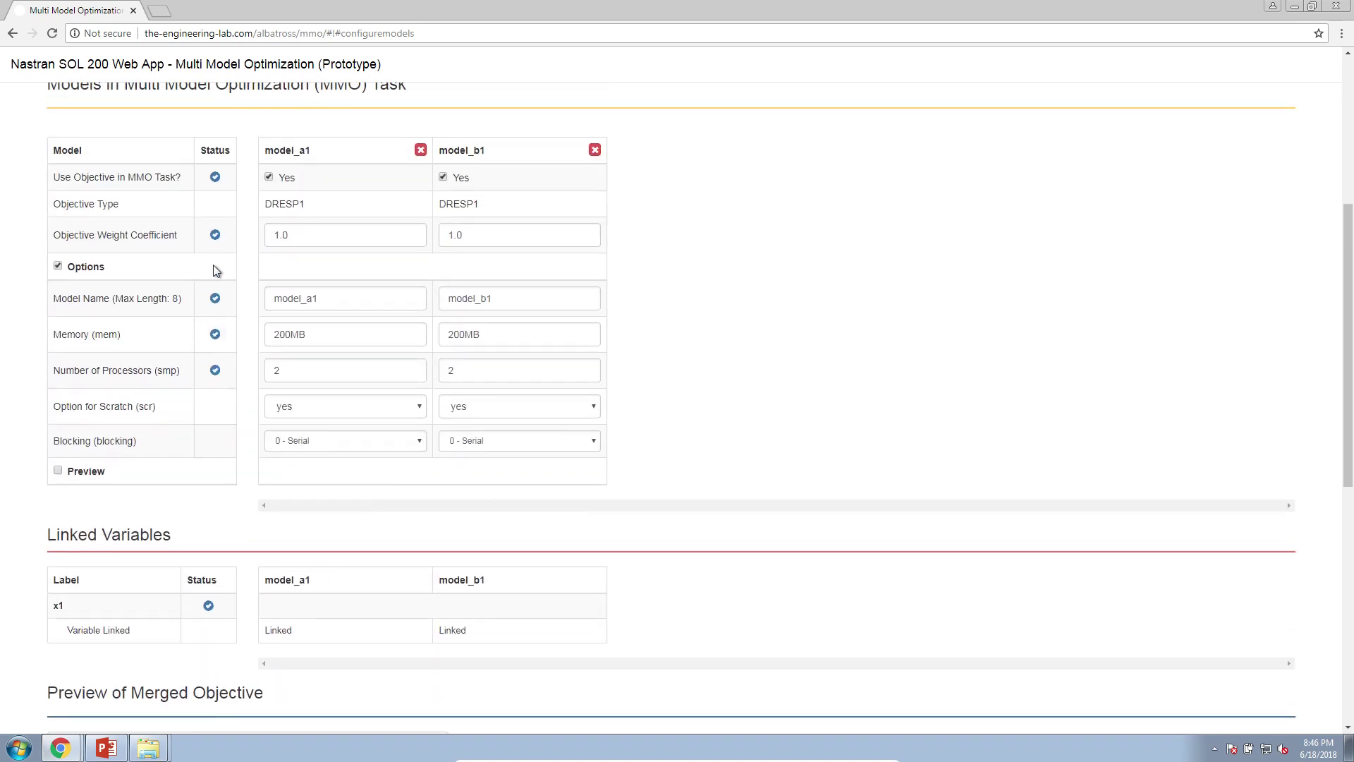
scroll(215, 492, down, 6)
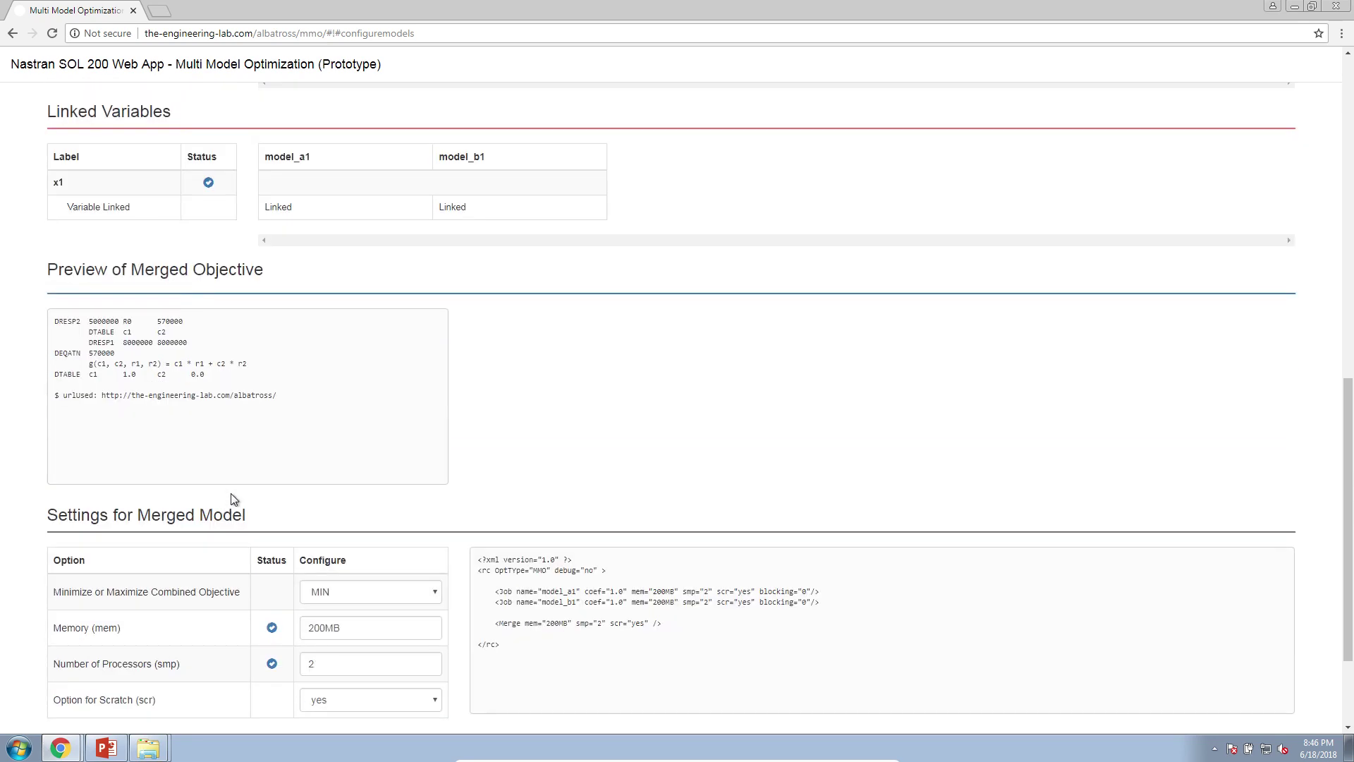
scroll(612, 451, down, 2)
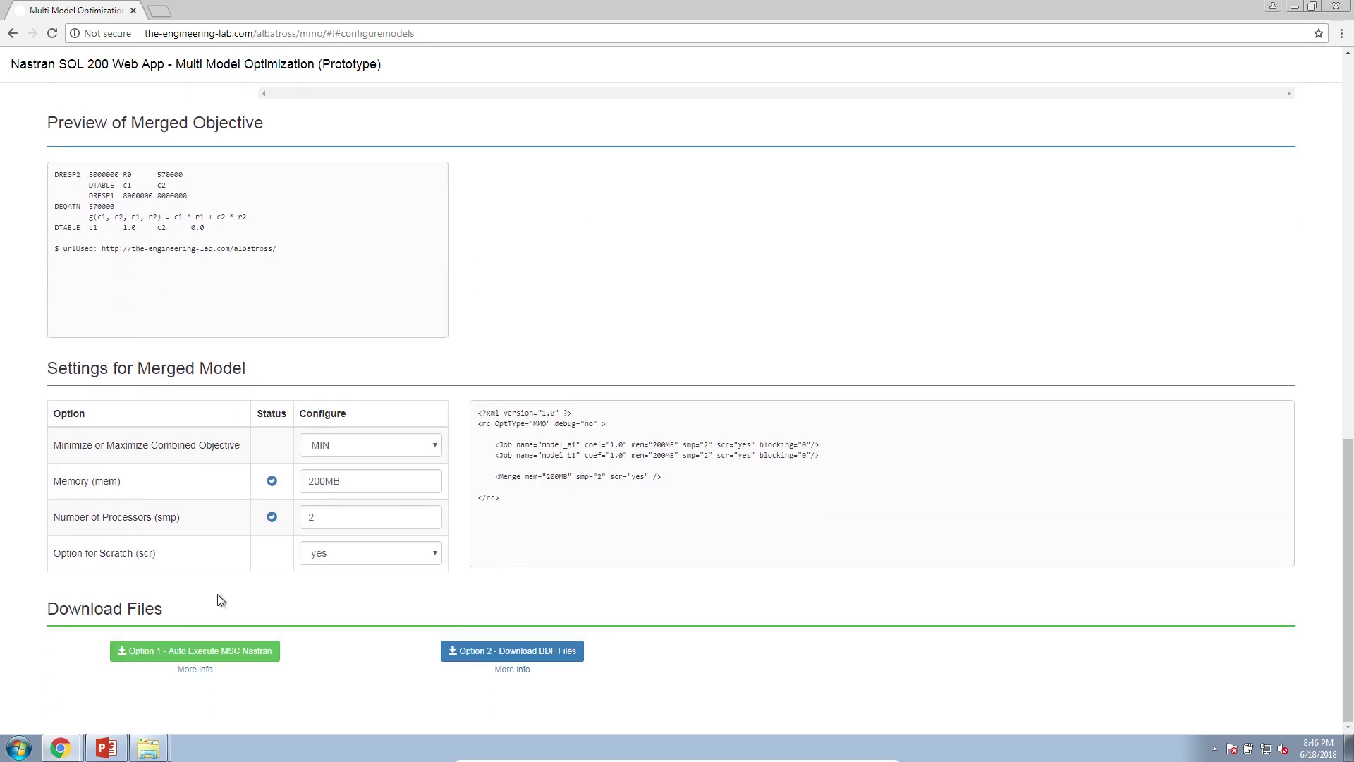
click(234, 655)
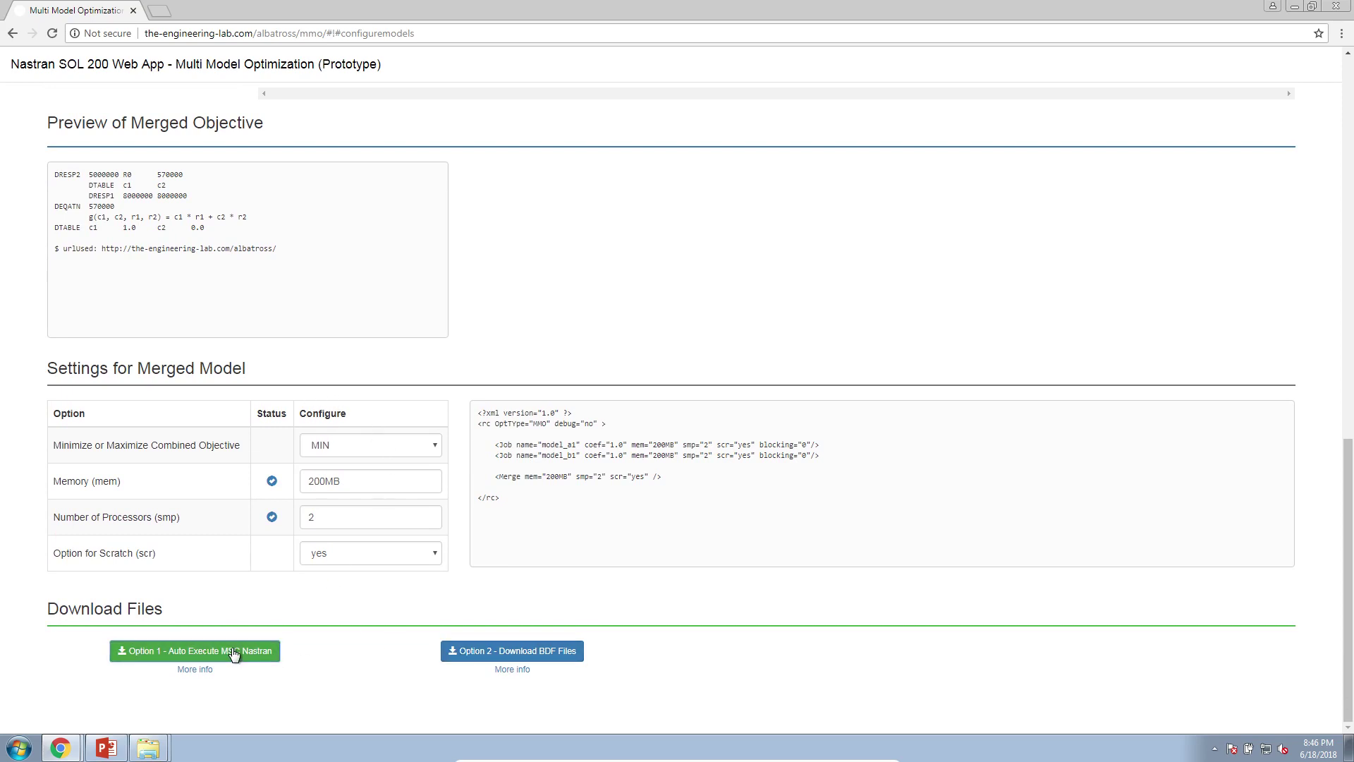
click(145, 746)
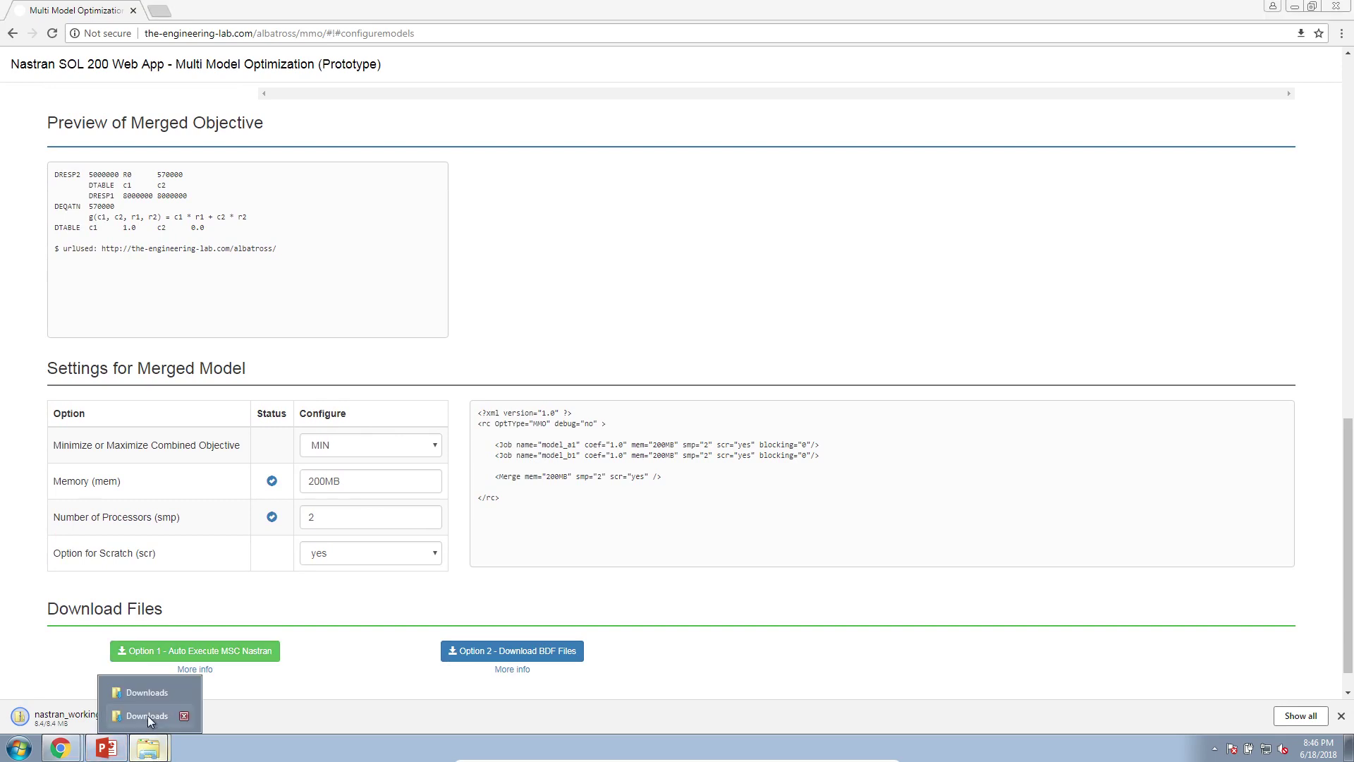
click(165, 699)
click(245, 689)
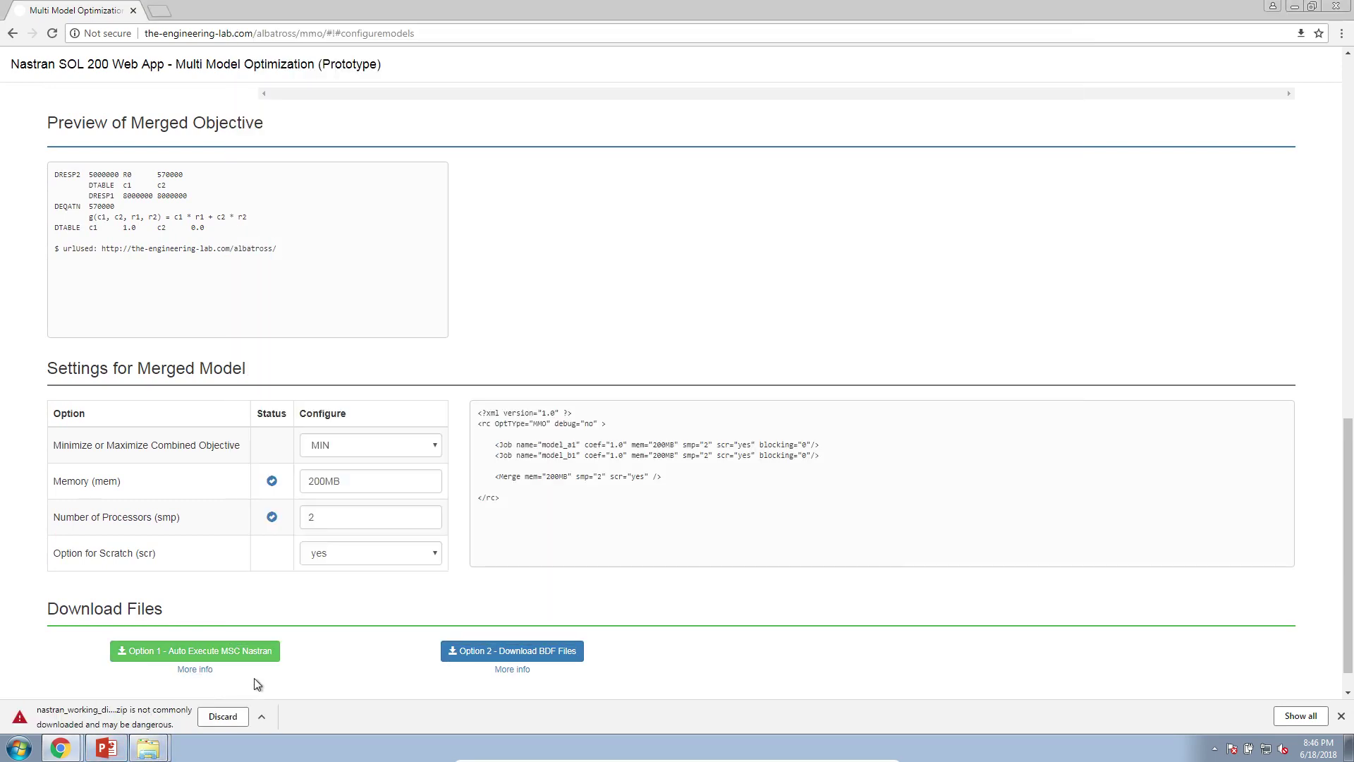
click(259, 714)
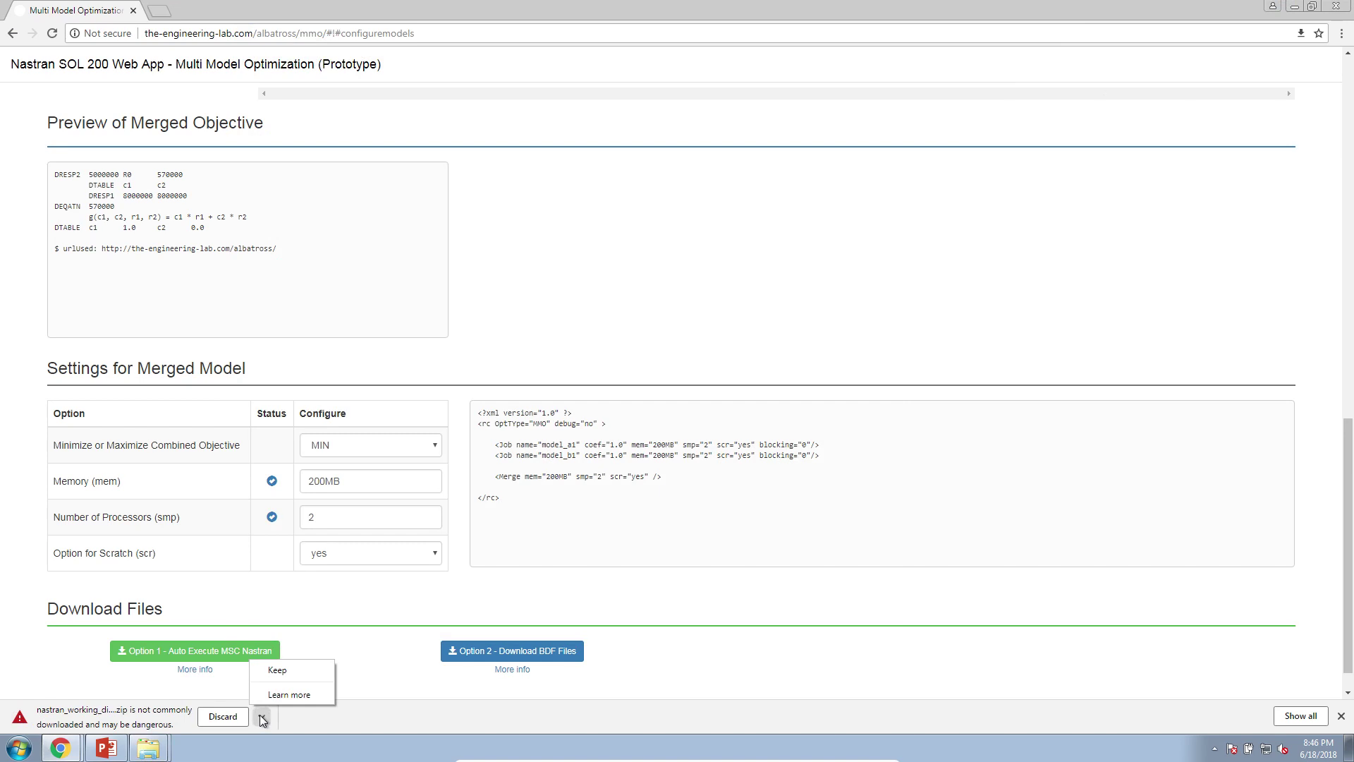
click(265, 671)
Extract nastran_working_directory.zip in the Downloads folder to the default destination.
click(148, 748)
click(165, 698)
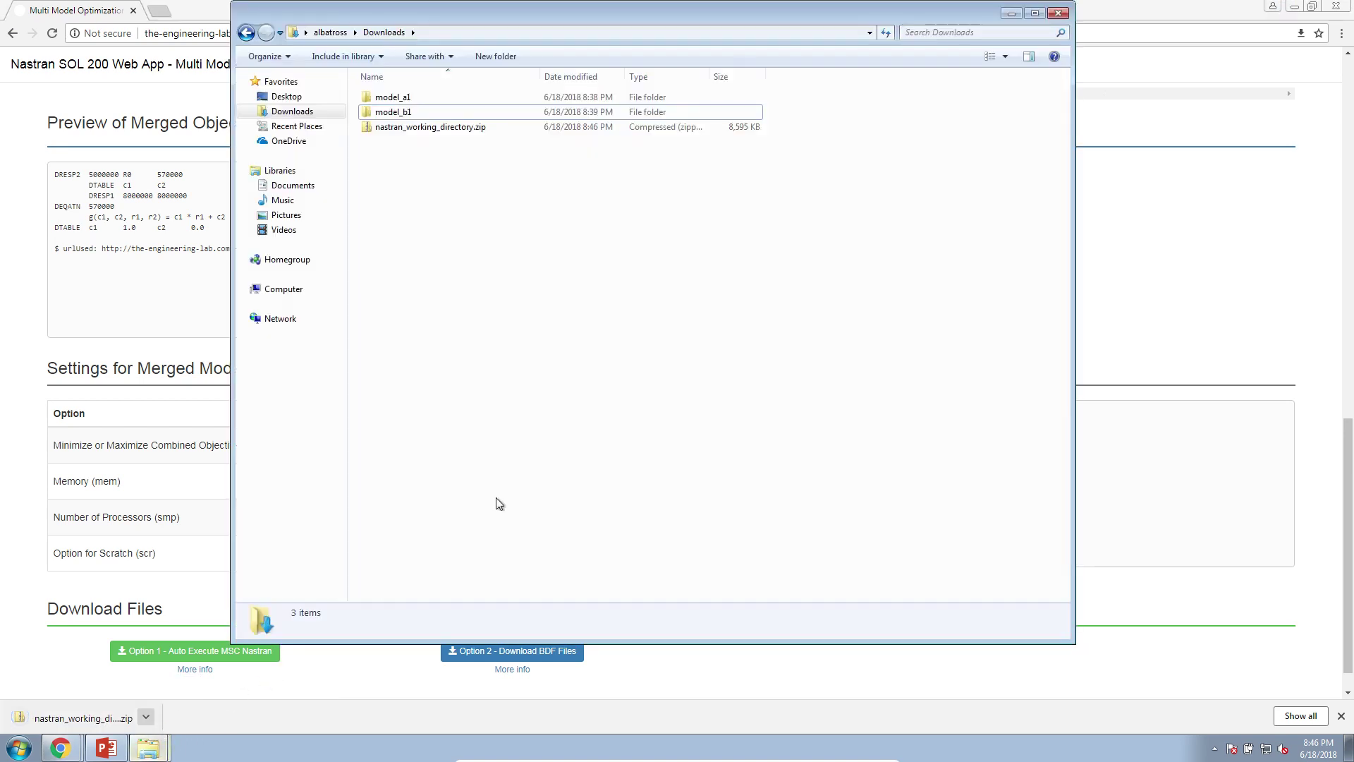
click(452, 127)
right_click(451, 128)
click(494, 174)
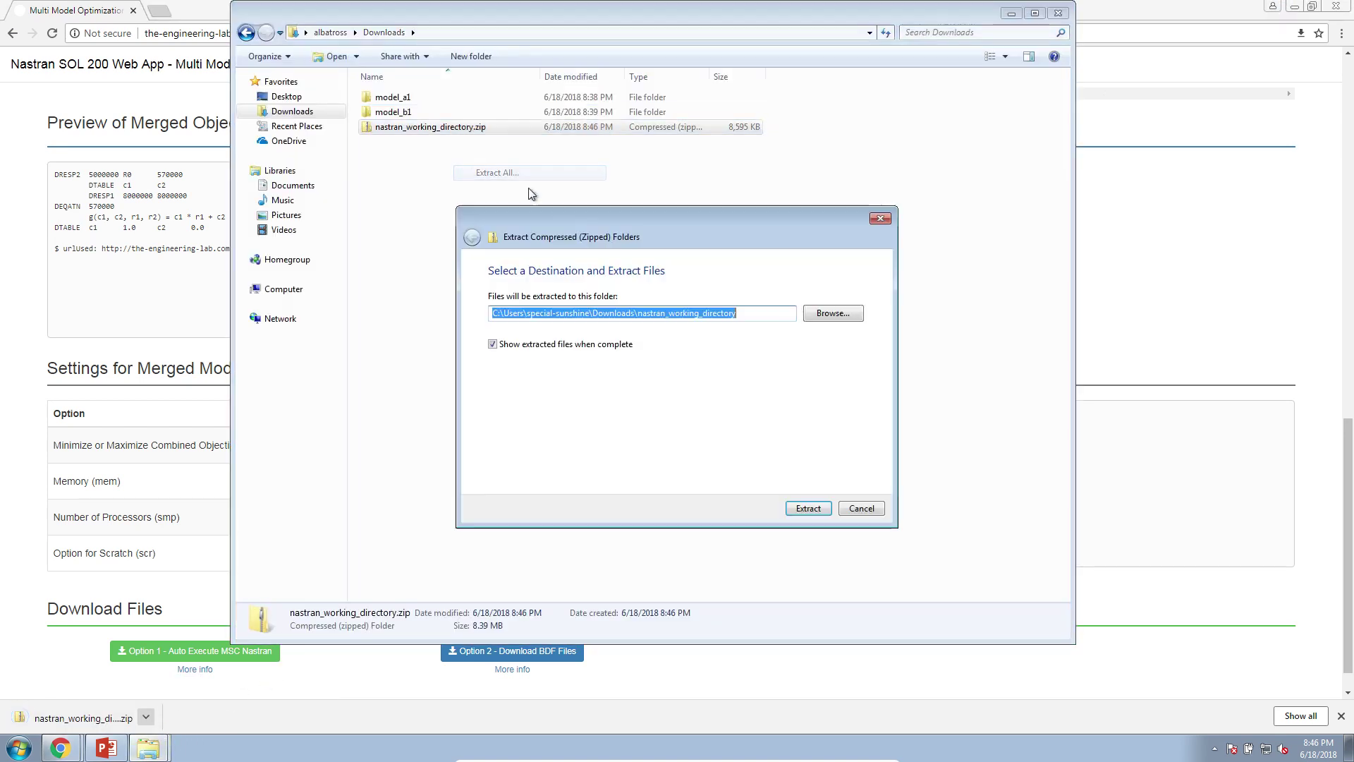
click(794, 508)
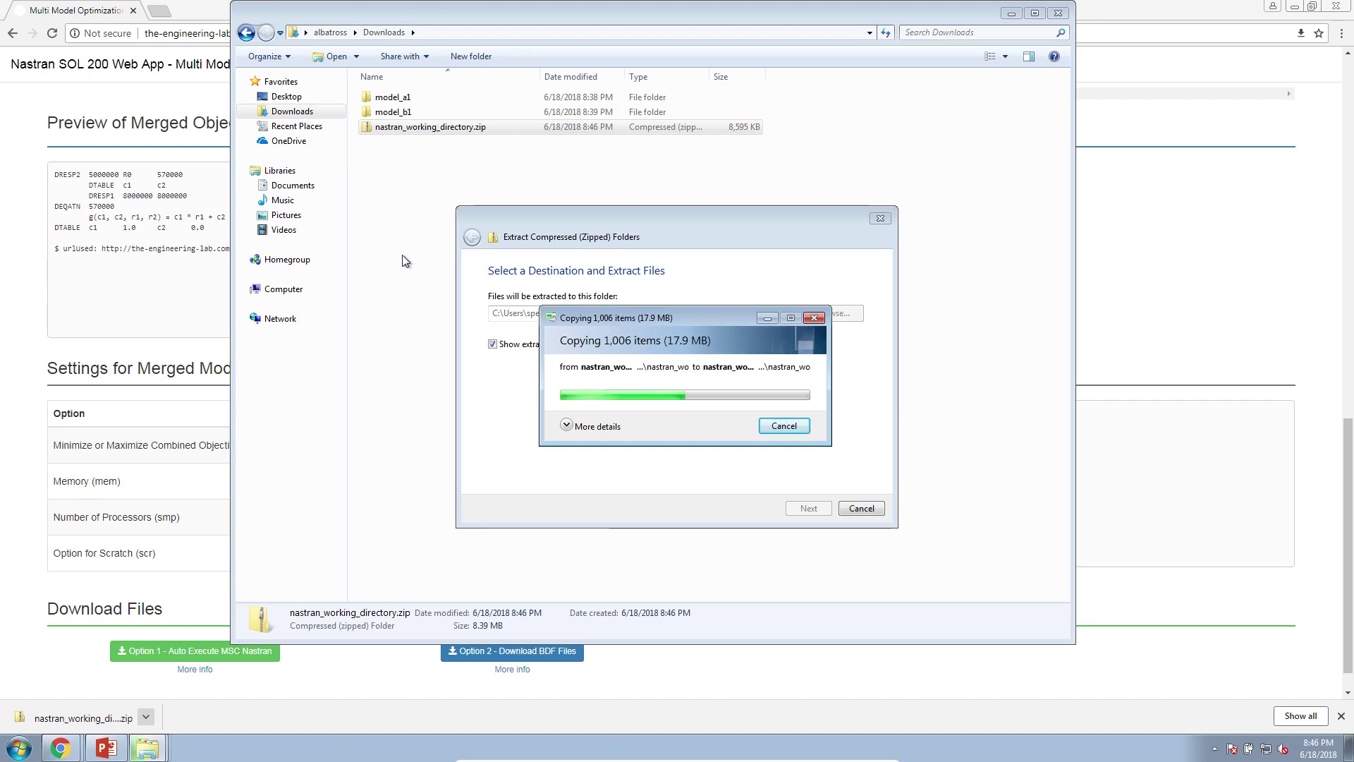
Review the original BDF files in the model_a1 and model_b1 folders.
double_click(430, 97)
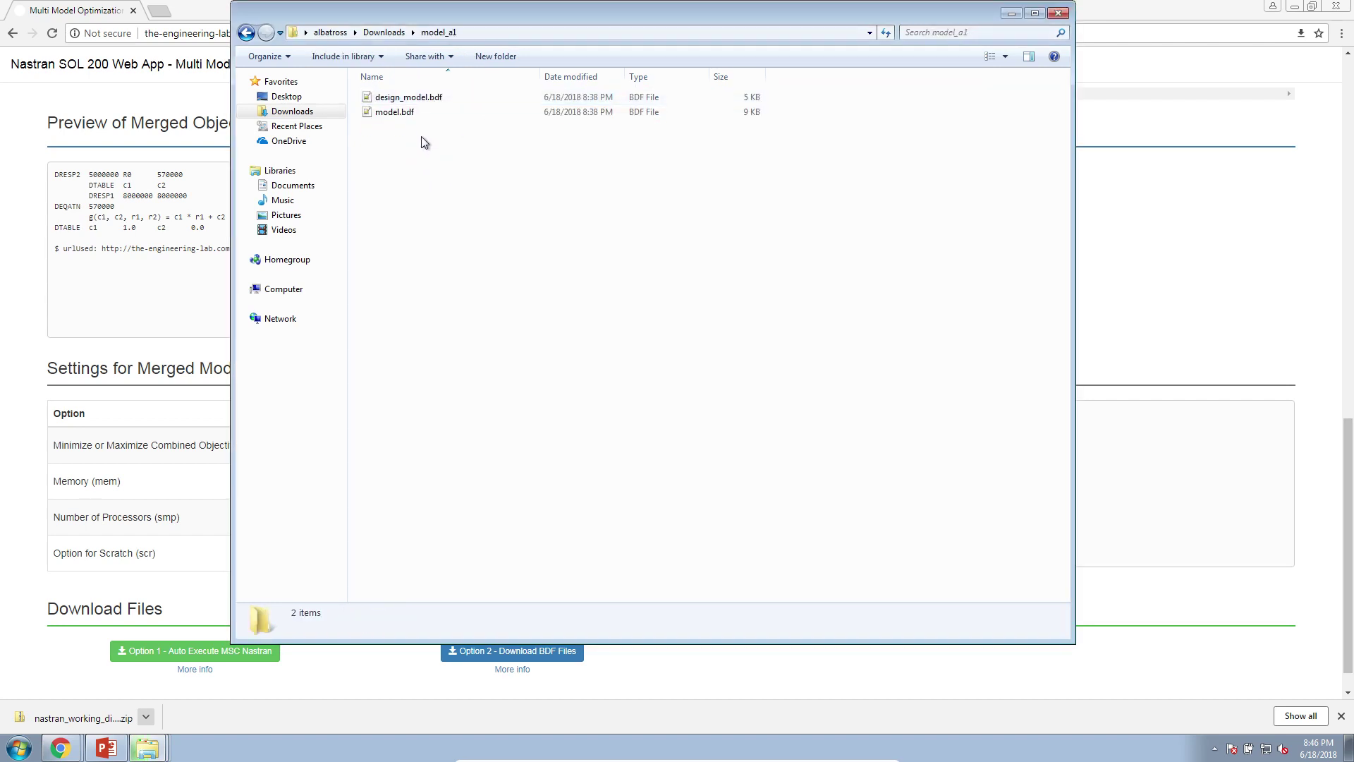
drag(423, 134, 401, 97)
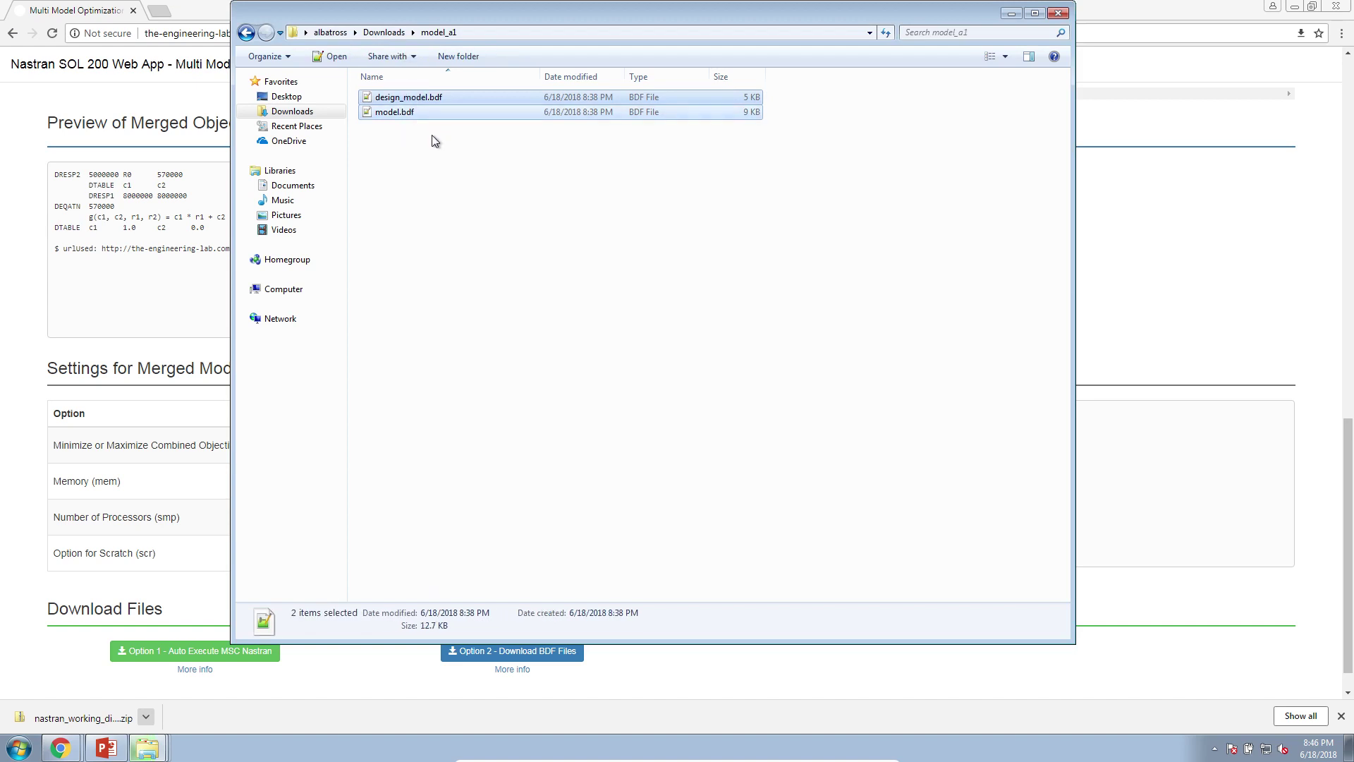
click(376, 34)
double_click(400, 113)
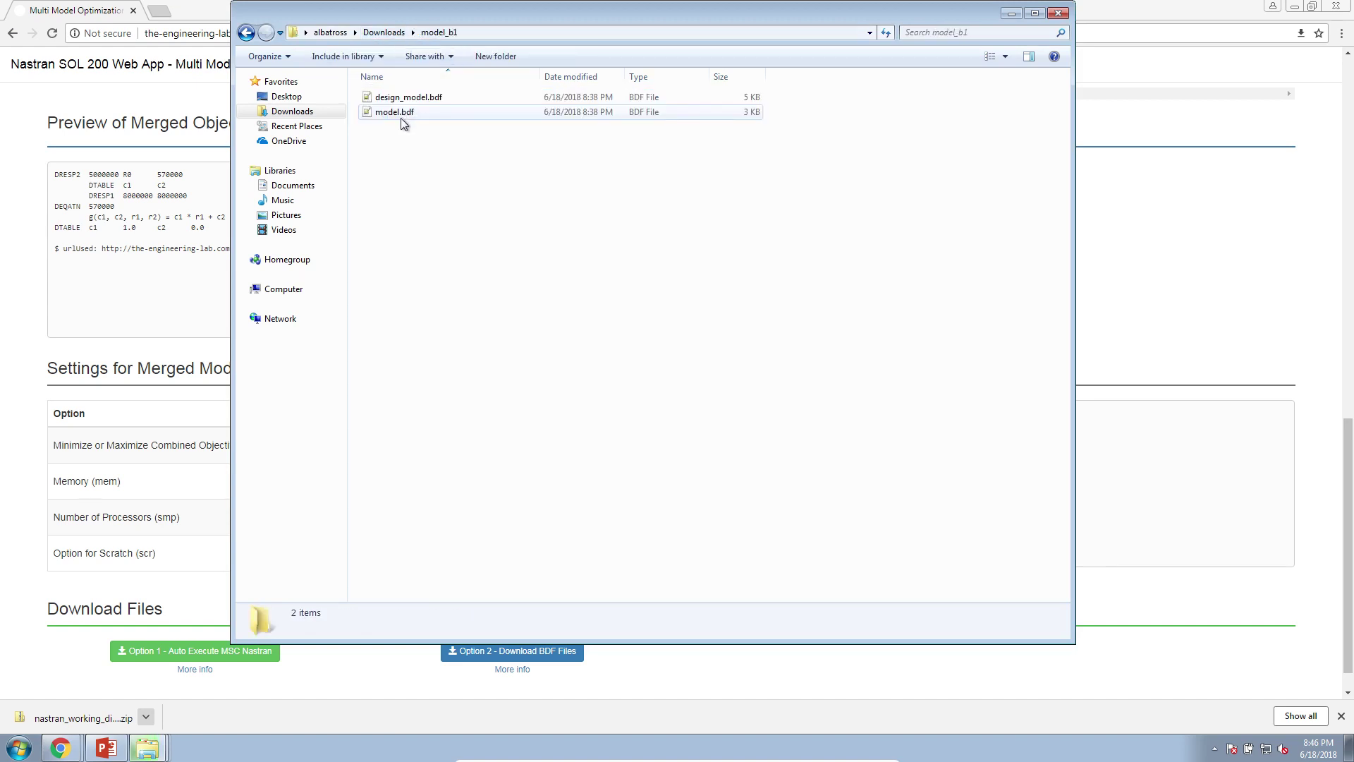
click(383, 32)
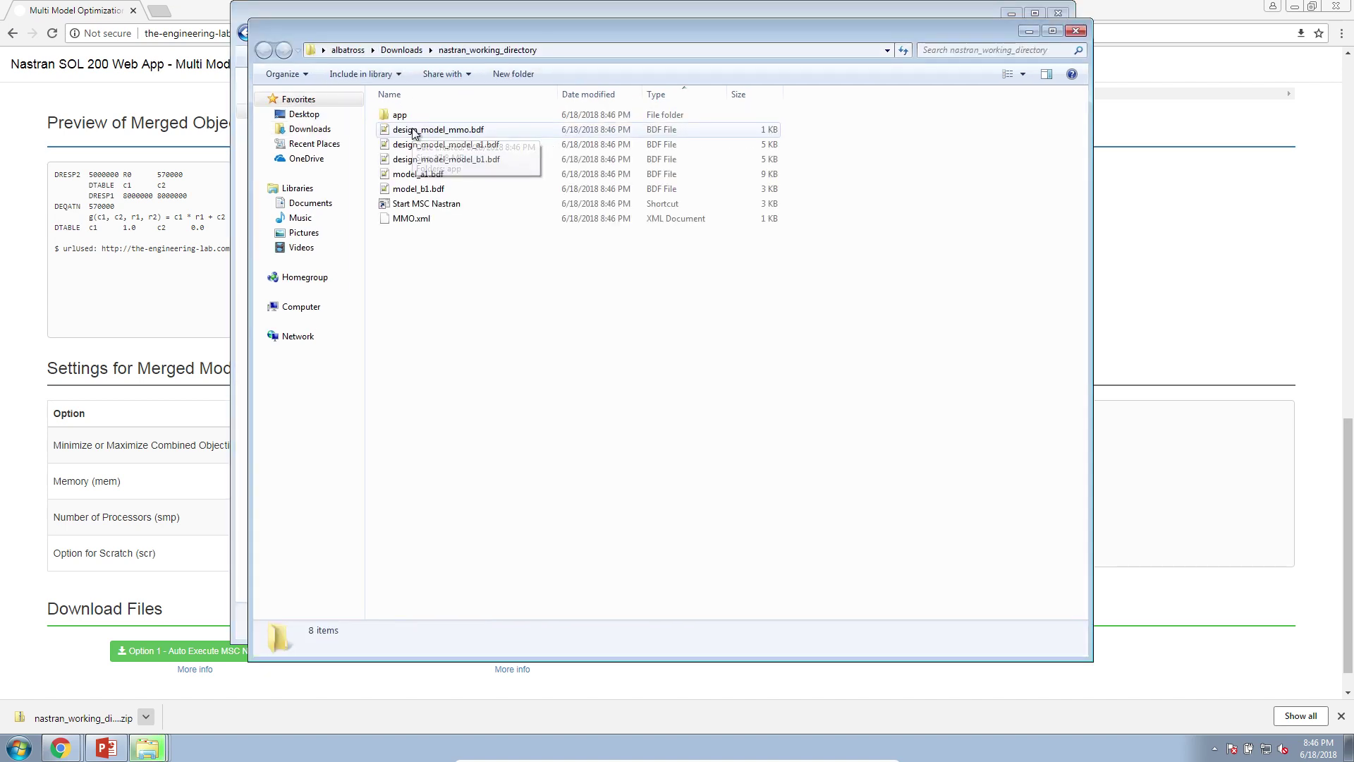
Examine the model, design model and design_model_mmo BDF files in the extracted nastran_working_directory folder.
click(435, 192)
ctrl+click(436, 176)
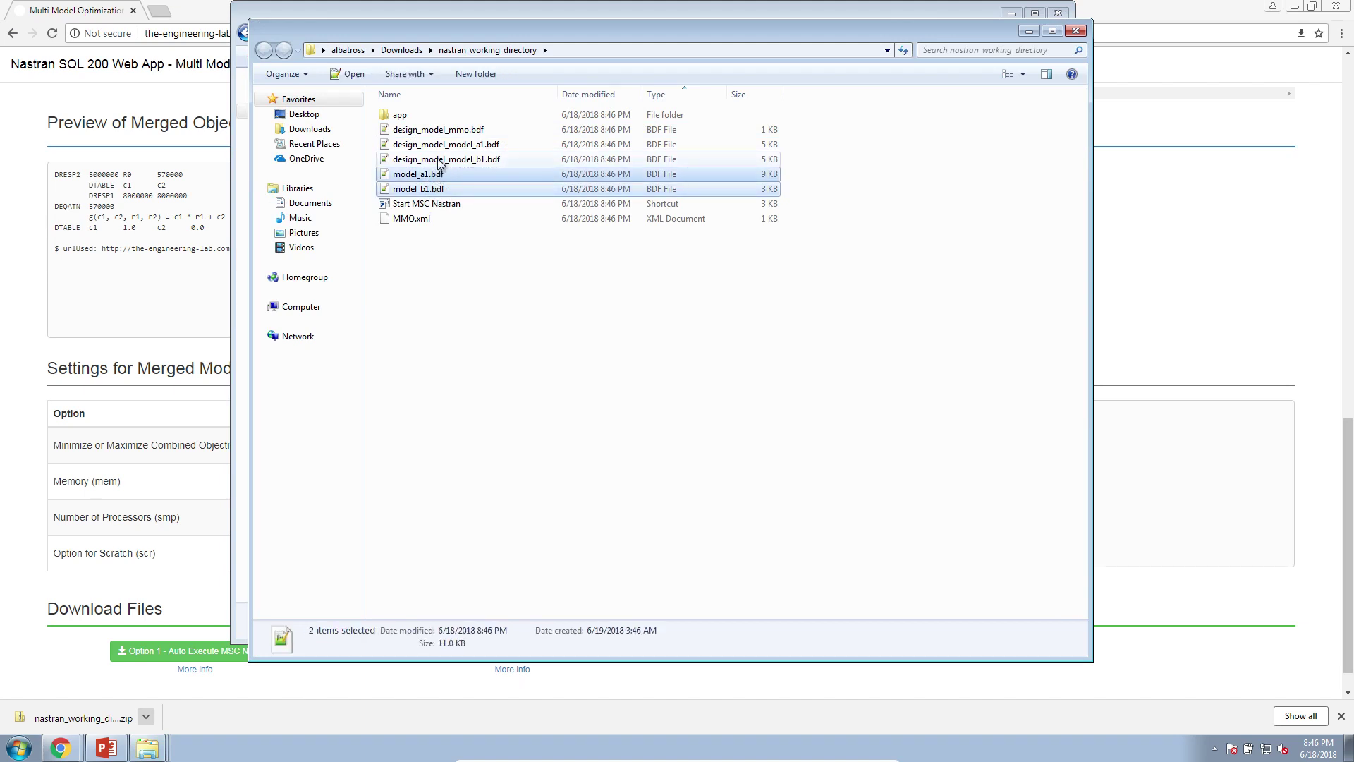
ctrl+click(437, 162)
ctrl+click(444, 145)
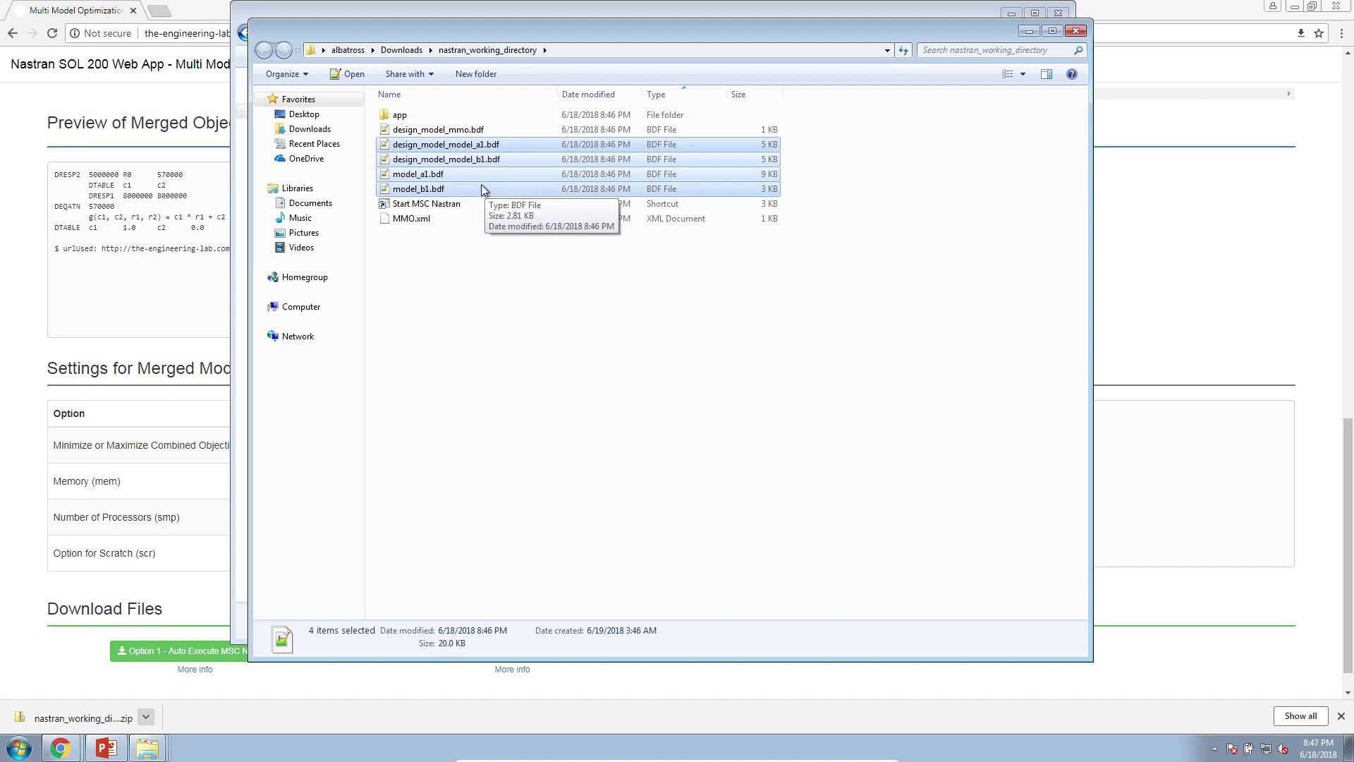
click(461, 132)
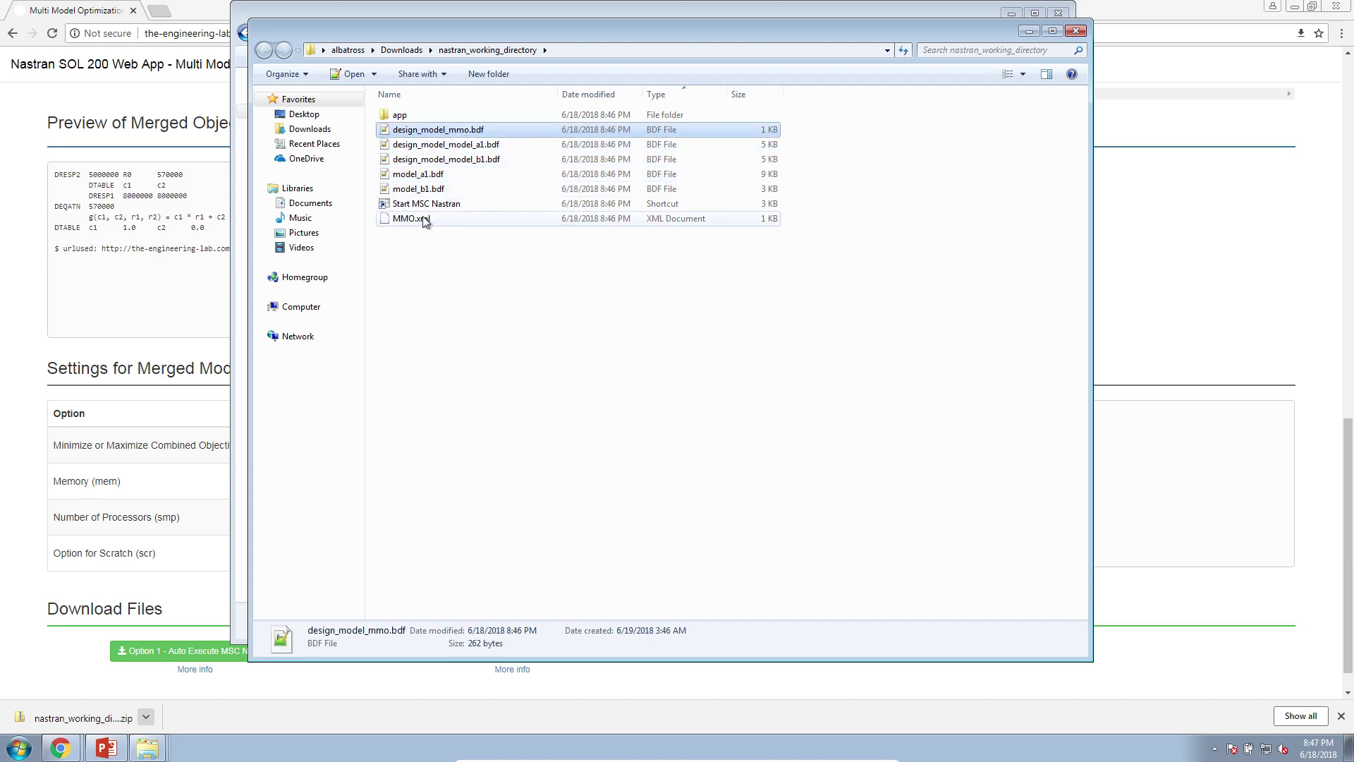
Run the Start MSC Nastran shortcut in nastran_working_directory and allow the file to open.
click(442, 273)
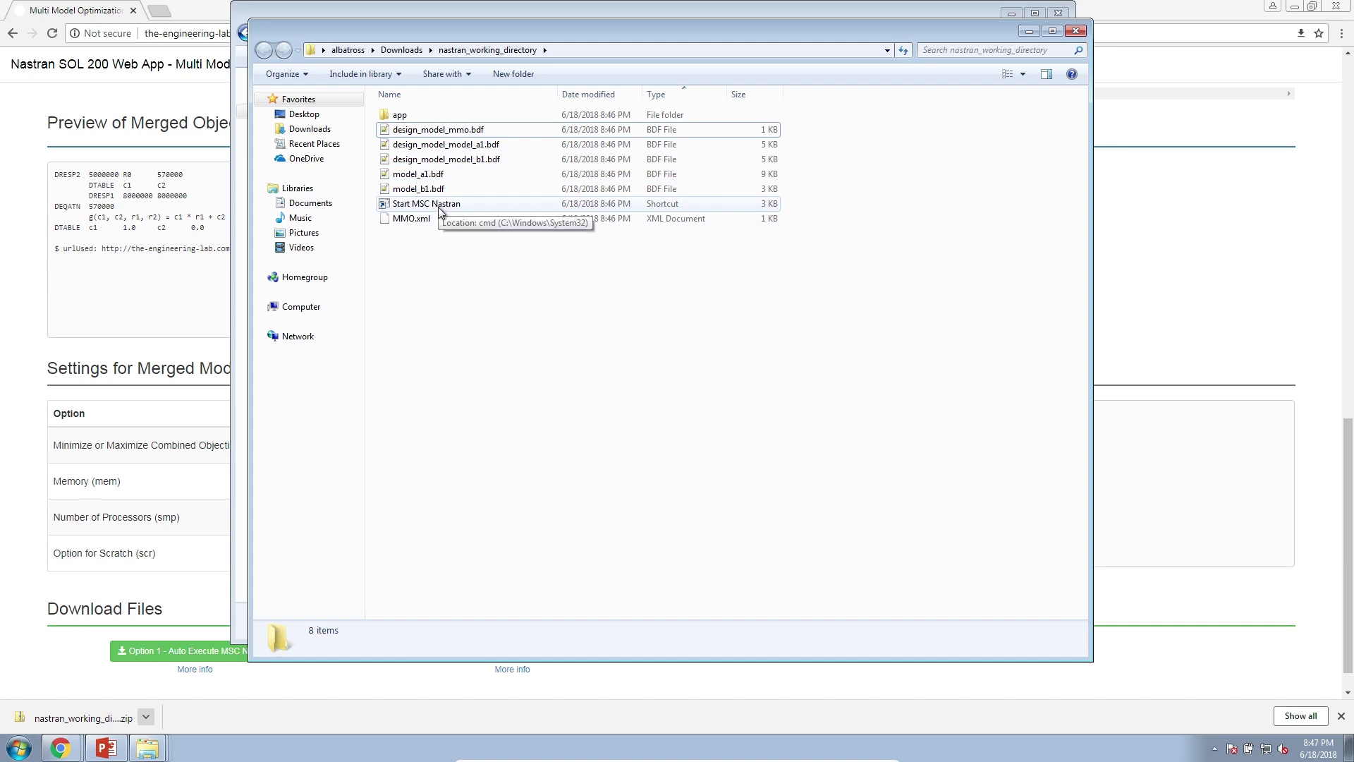
double_click(439, 204)
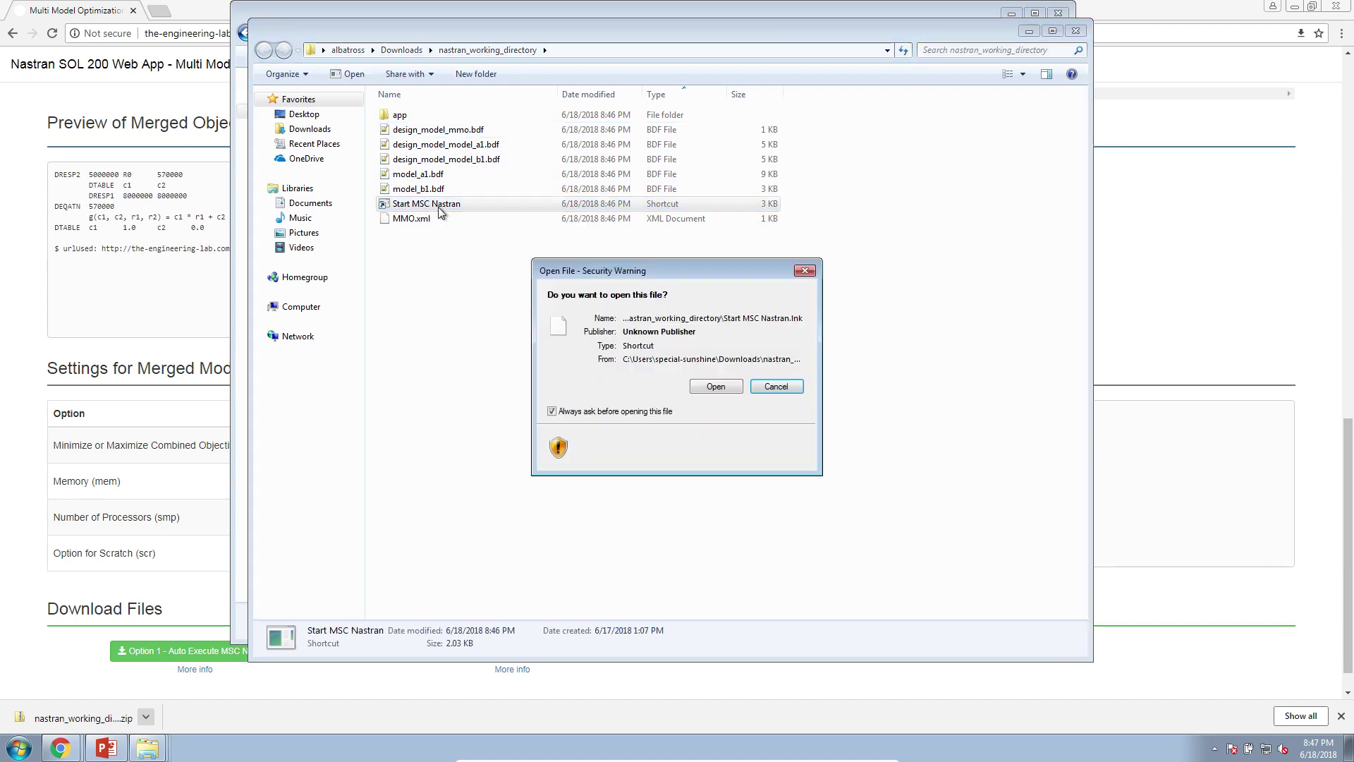
click(713, 386)
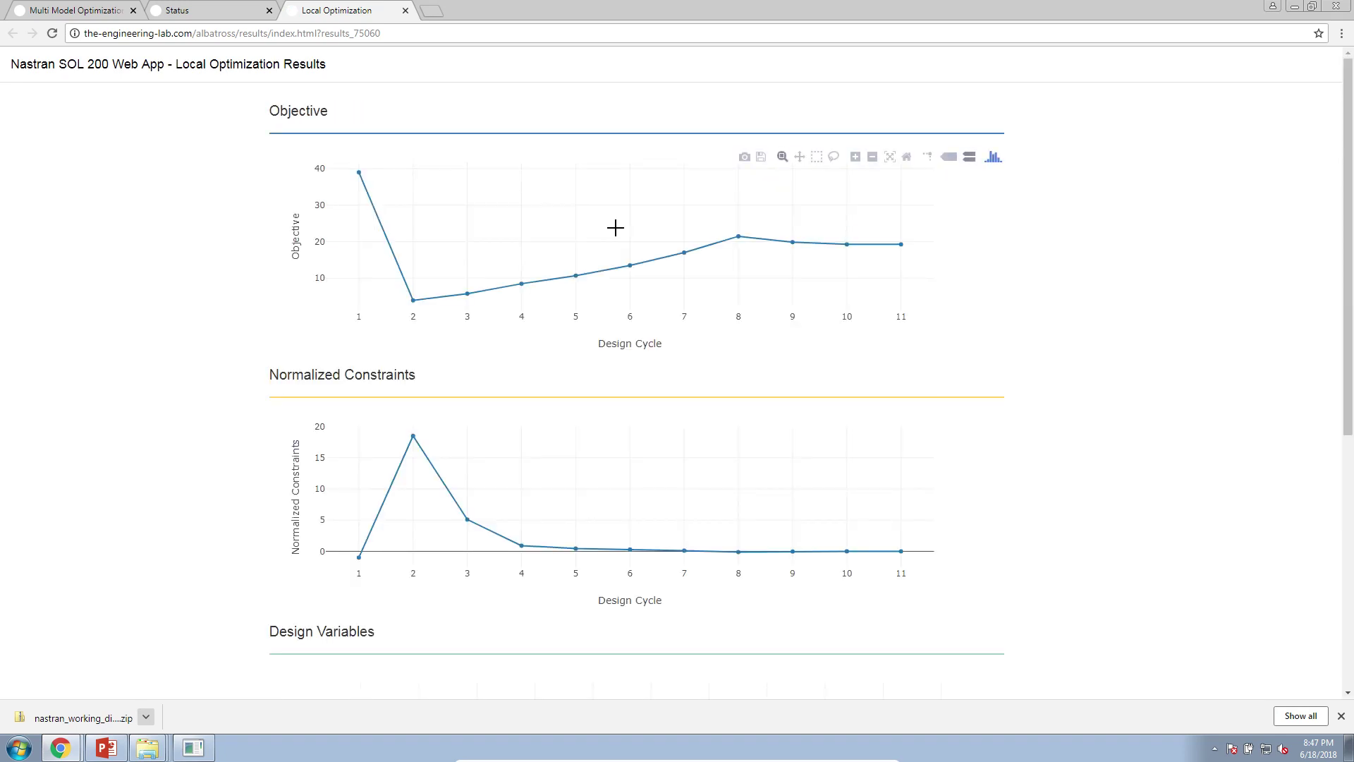
Read the objective at the first and last design cycles and check the objective settings of model_a1 and model_b1.
mouse_move(359, 171)
click(113, 11)
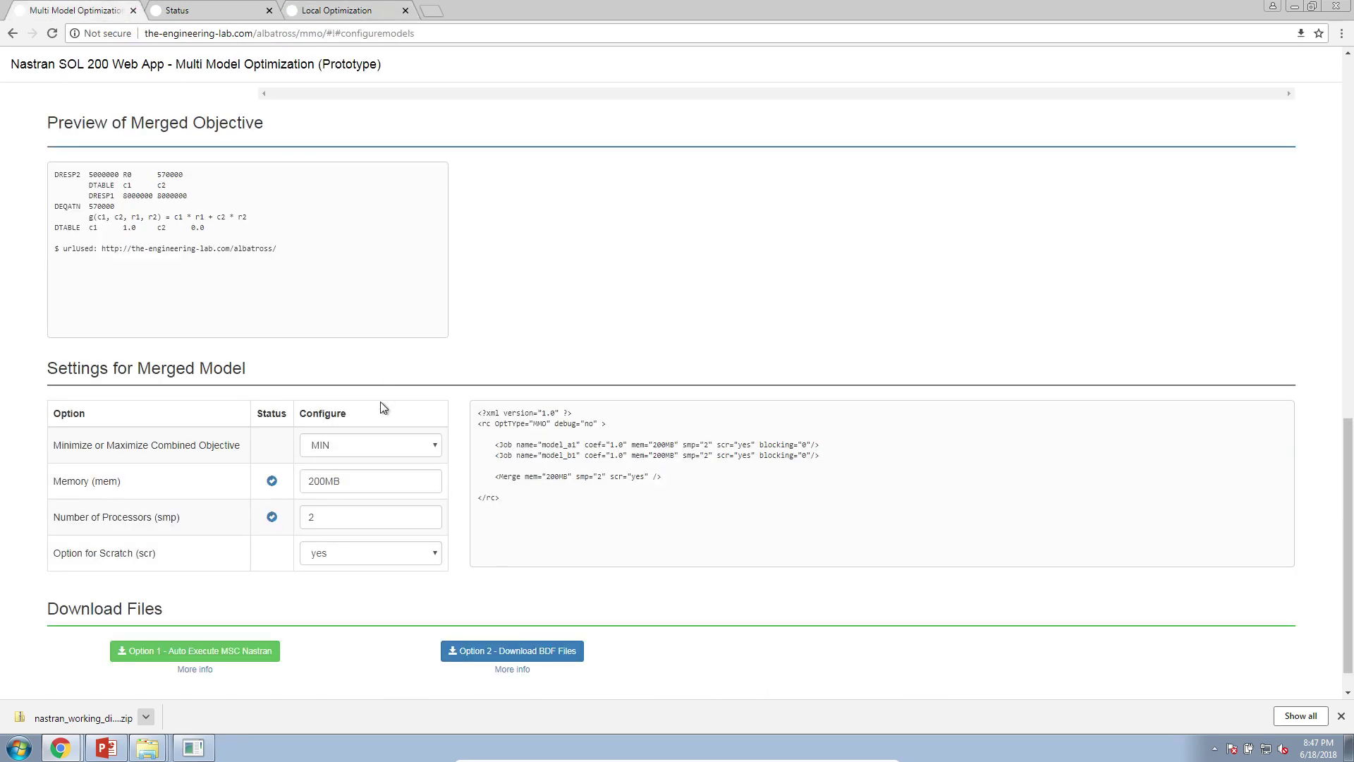
scroll(381, 407, up, 12)
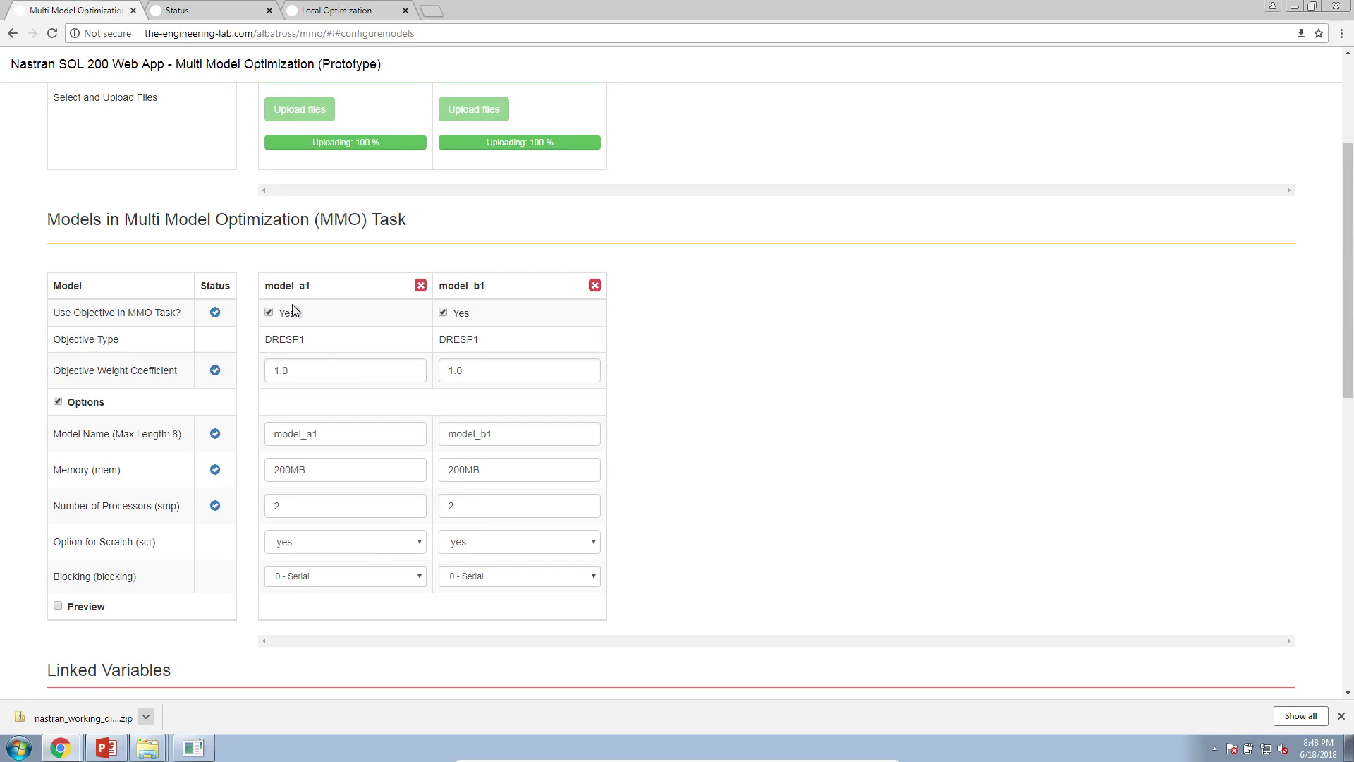
click(348, 10)
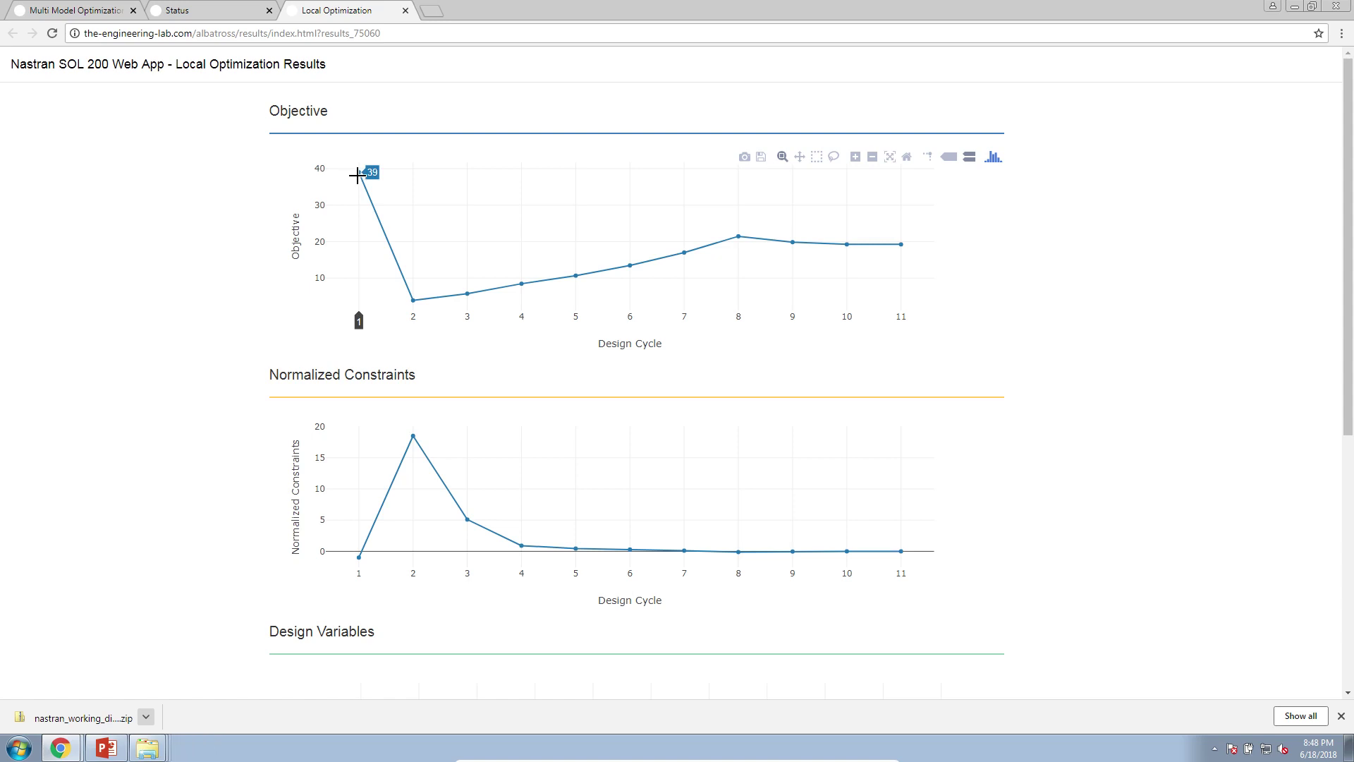
mouse_move(886, 244)
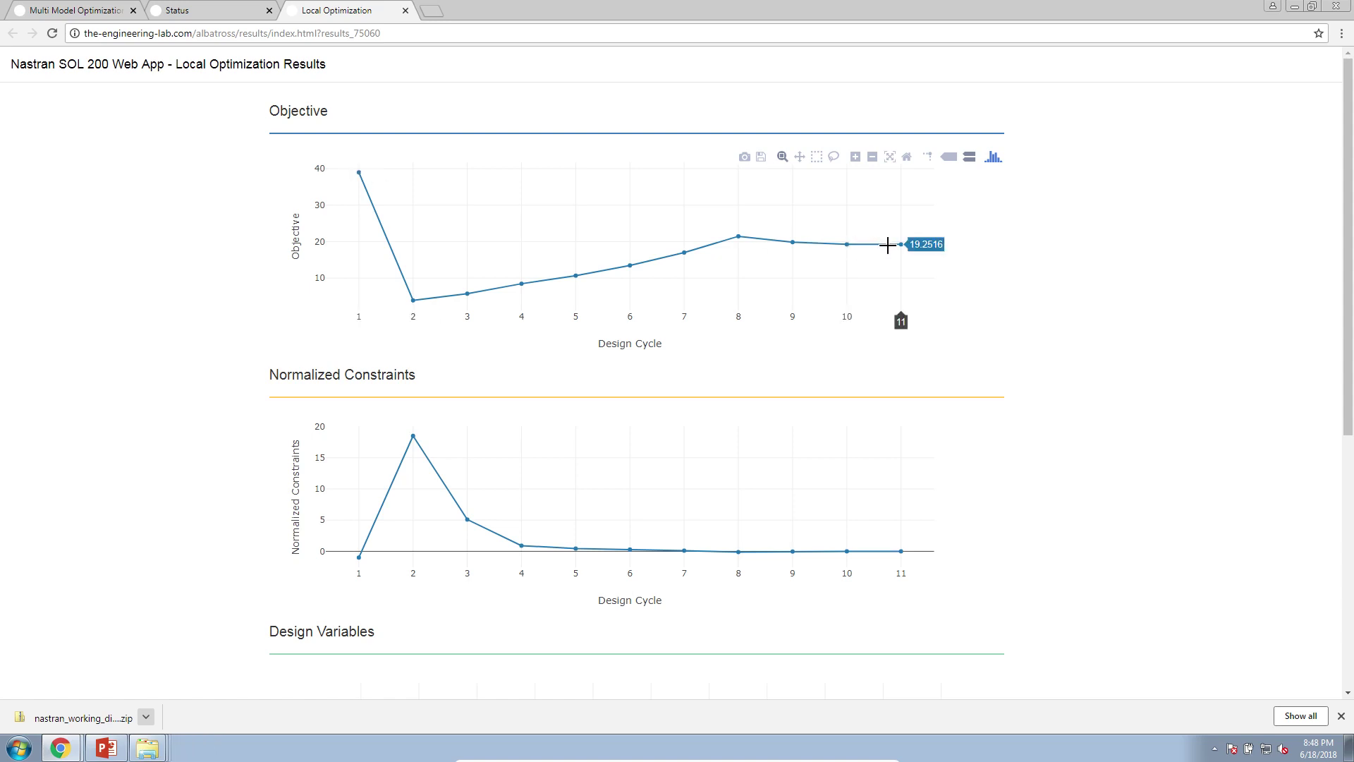
Examine the normalized constraints and design variables plots in the local optimization results.
scroll(378, 450, down, 3)
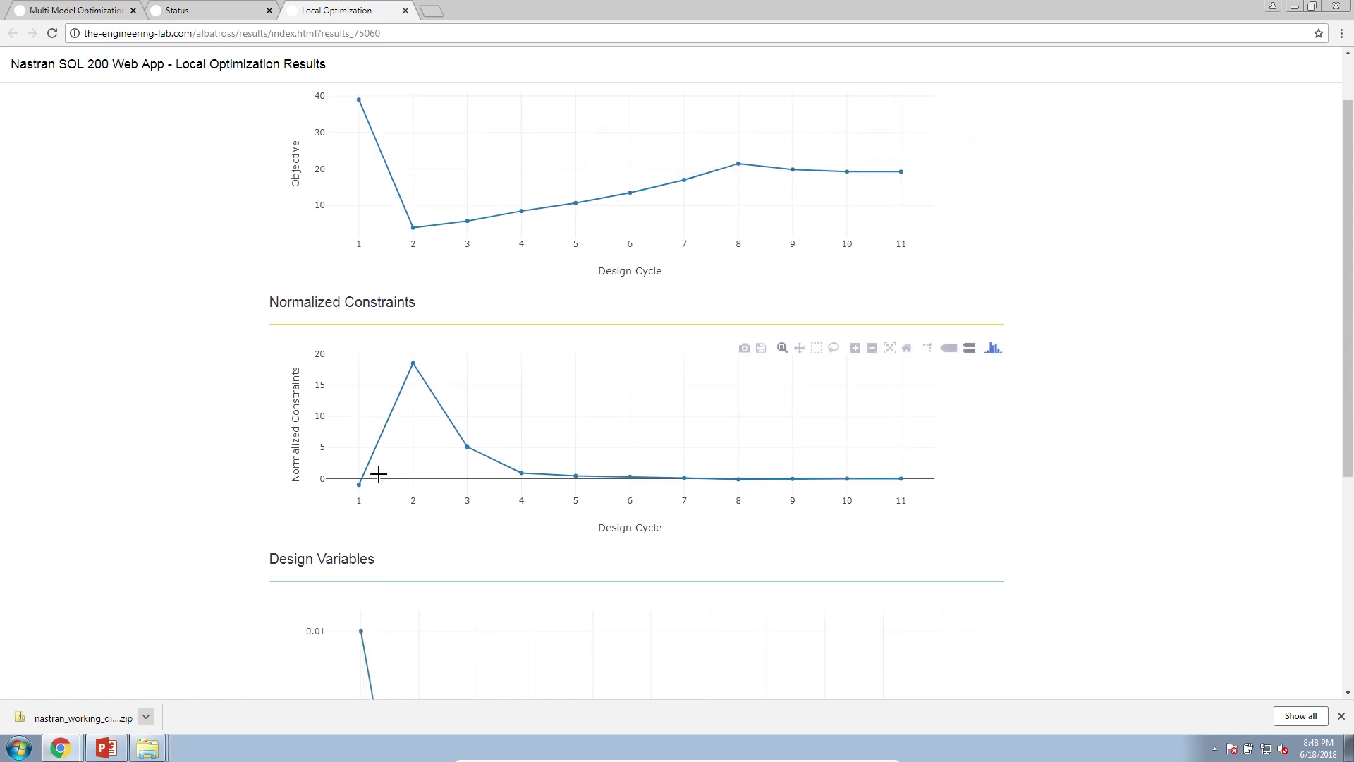
scroll(378, 472, down, 2)
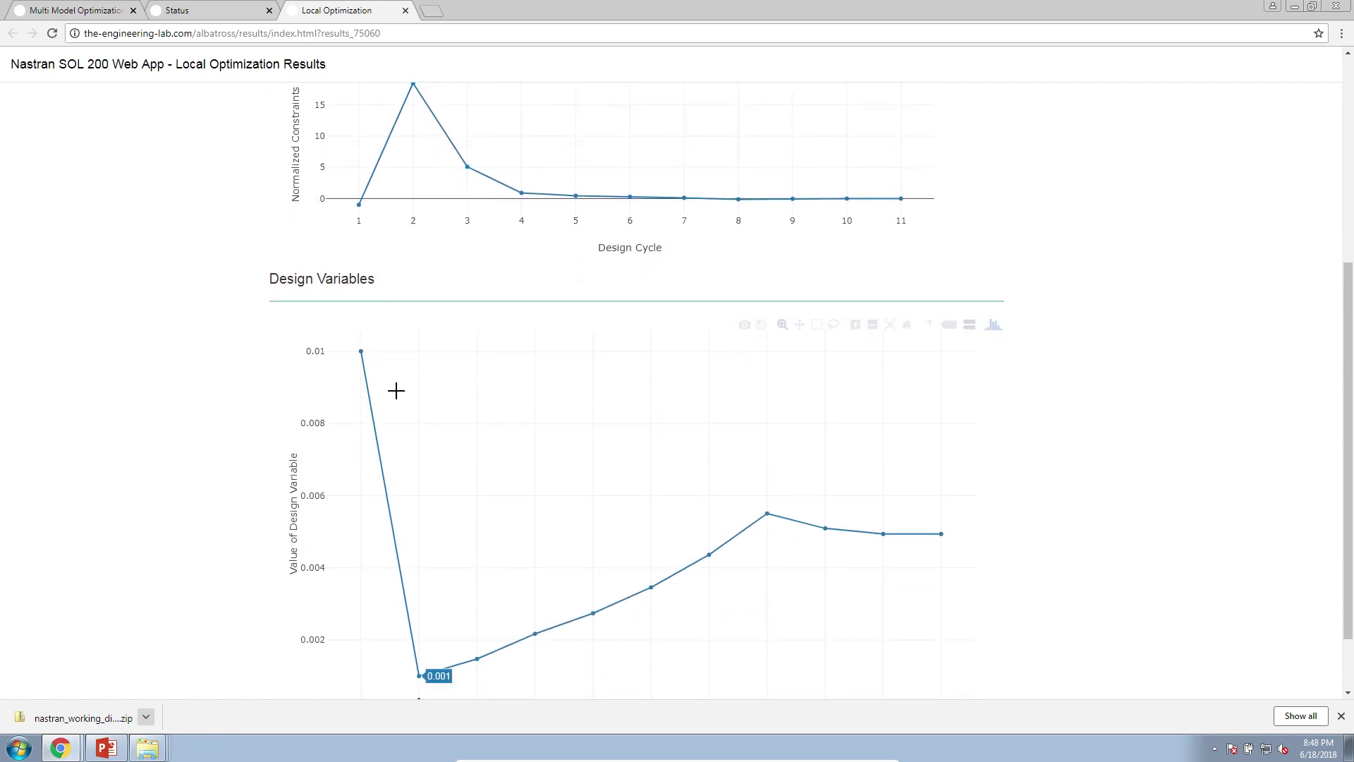
scroll(396, 390, down, 1)
mouse_move(594, 390)
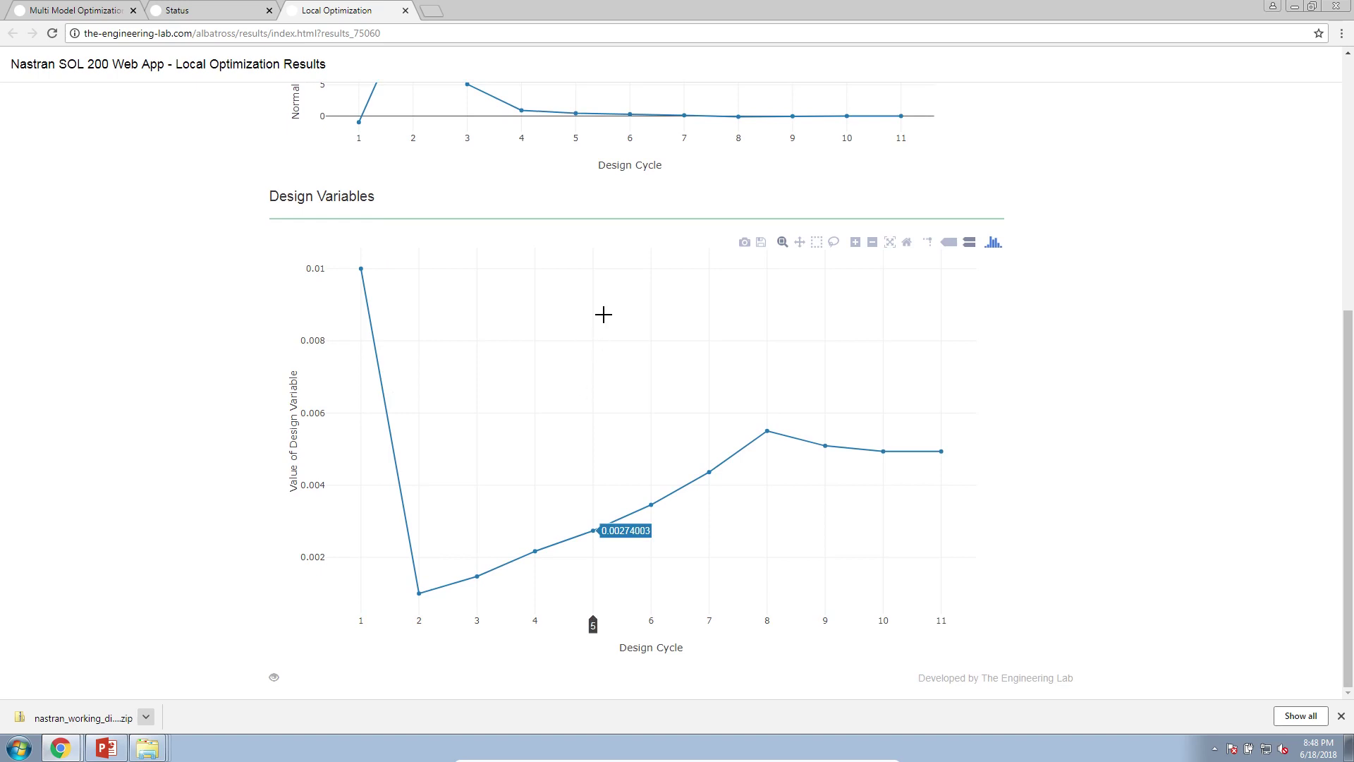
scroll(431, 492, up, 6)
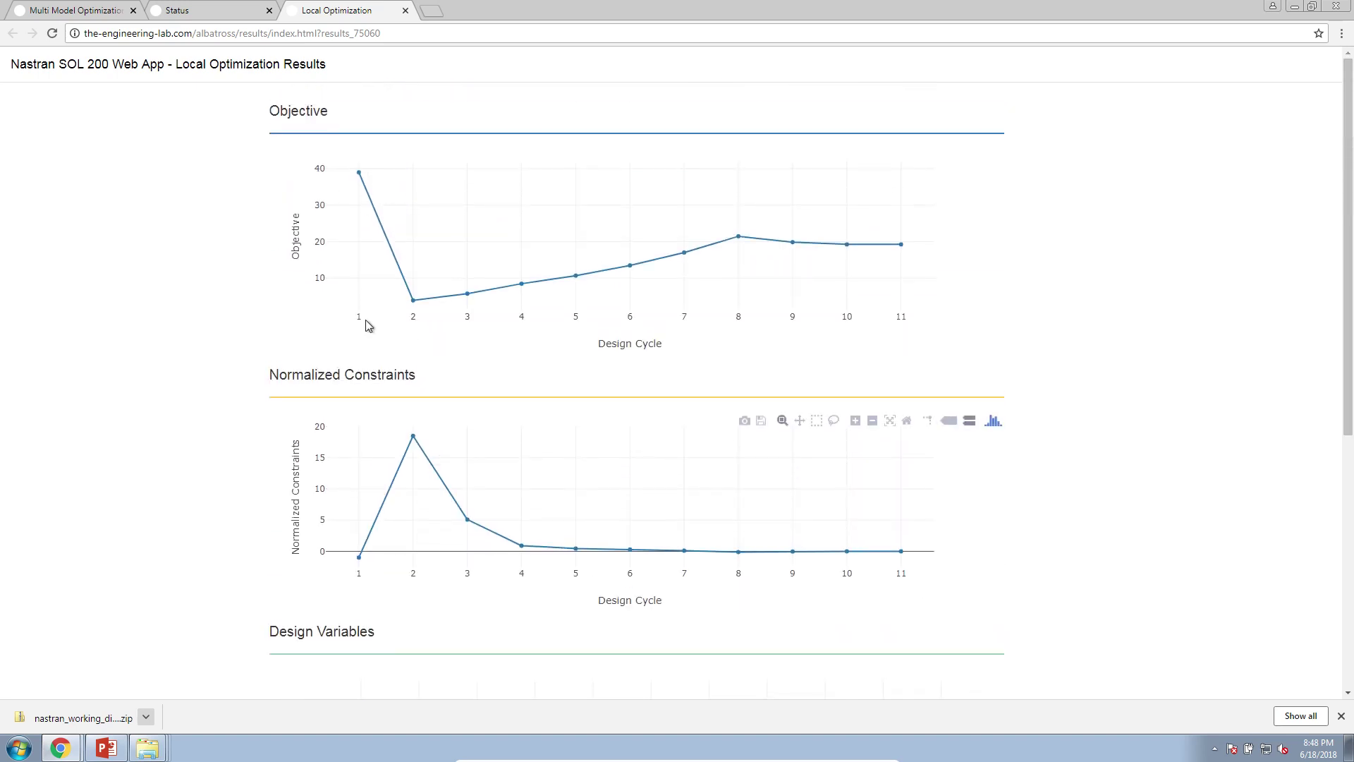
Exclude model_b1's objective from the multi model optimization task, and include it again.
click(220, 12)
click(111, 5)
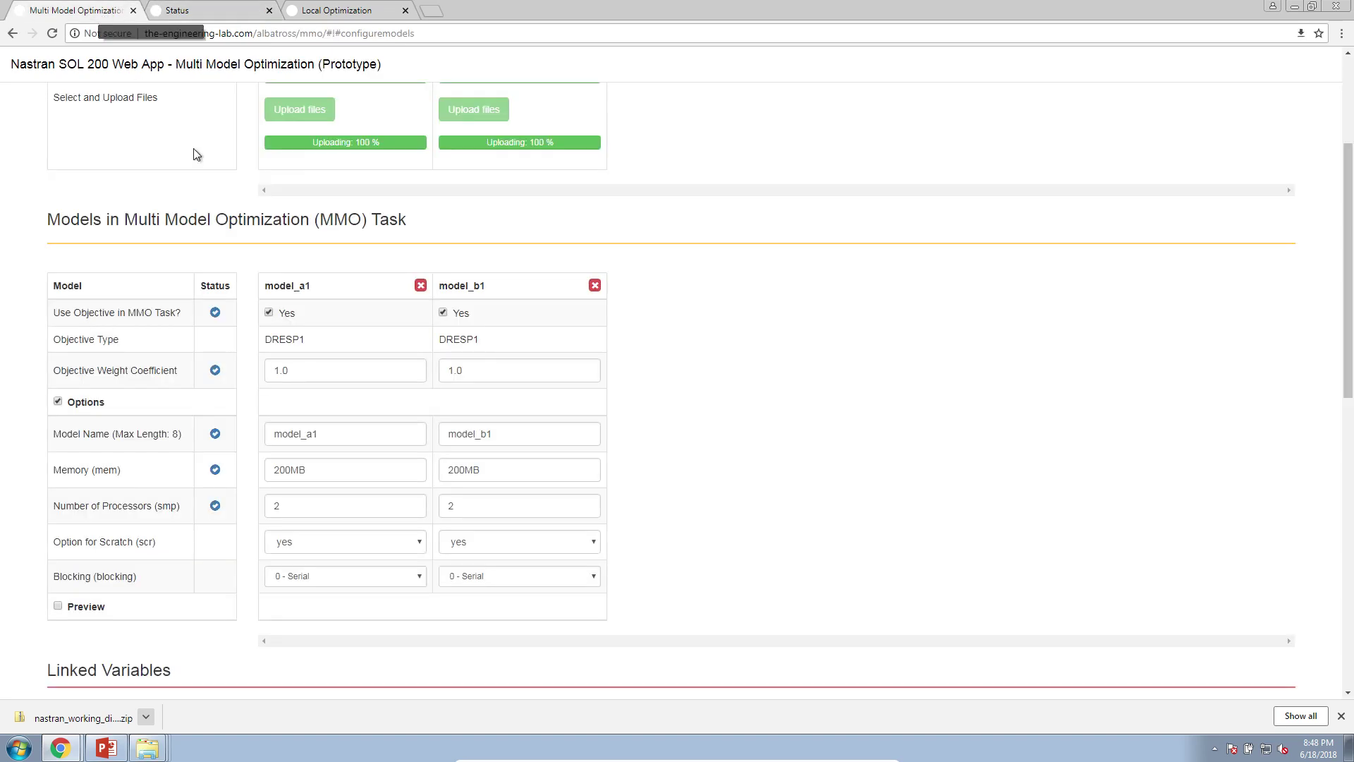
scroll(432, 400, up, 2)
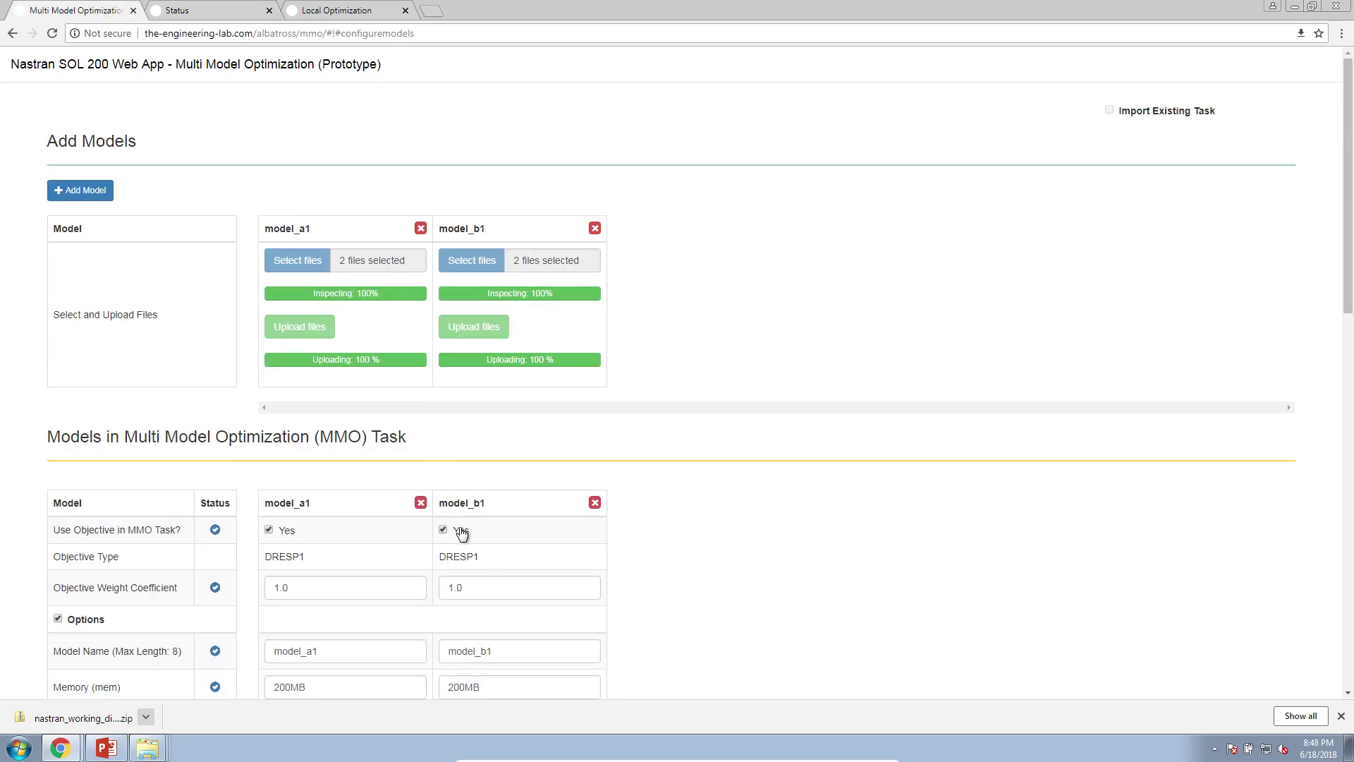
scroll(461, 531, down, 1)
click(459, 462)
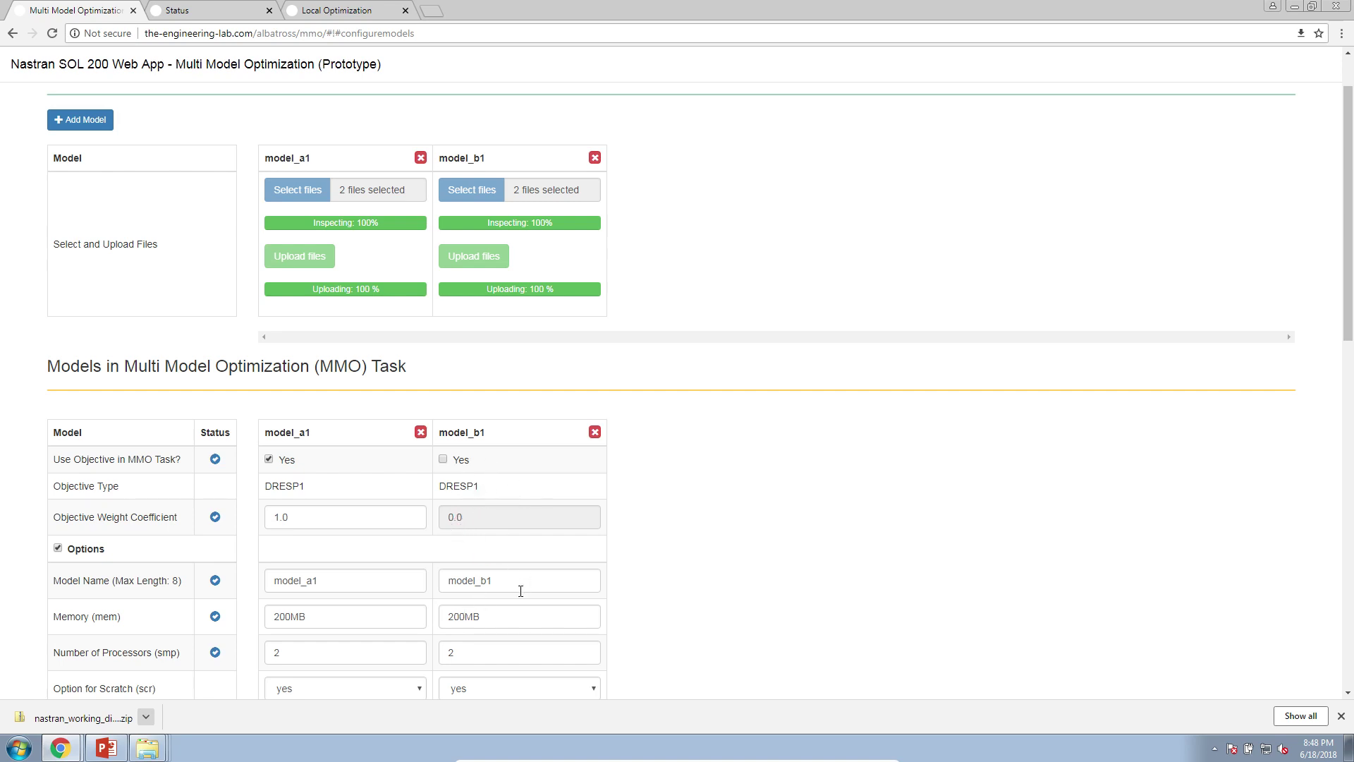
click(472, 457)
Add two more empty models to the multi model optimization task.
scroll(474, 546, up, 1)
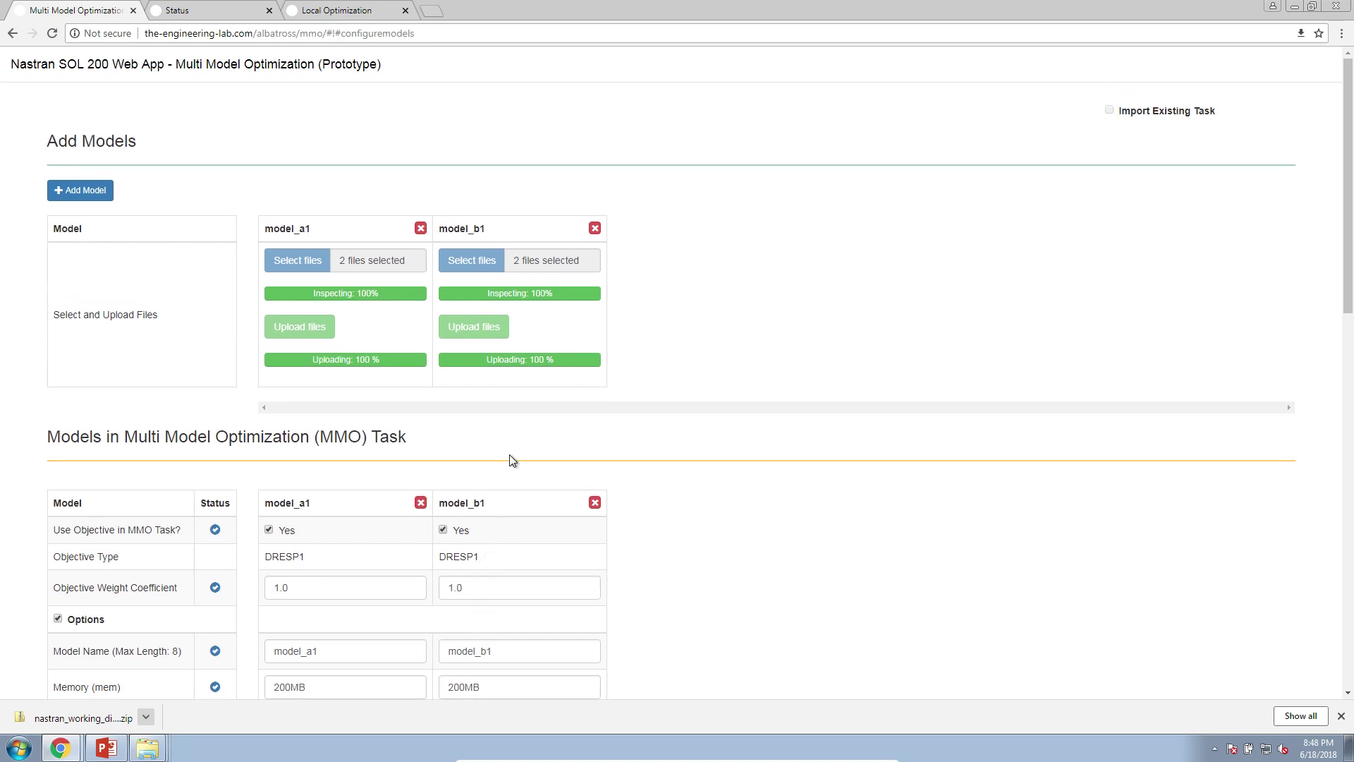
click(105, 194)
click(106, 194)
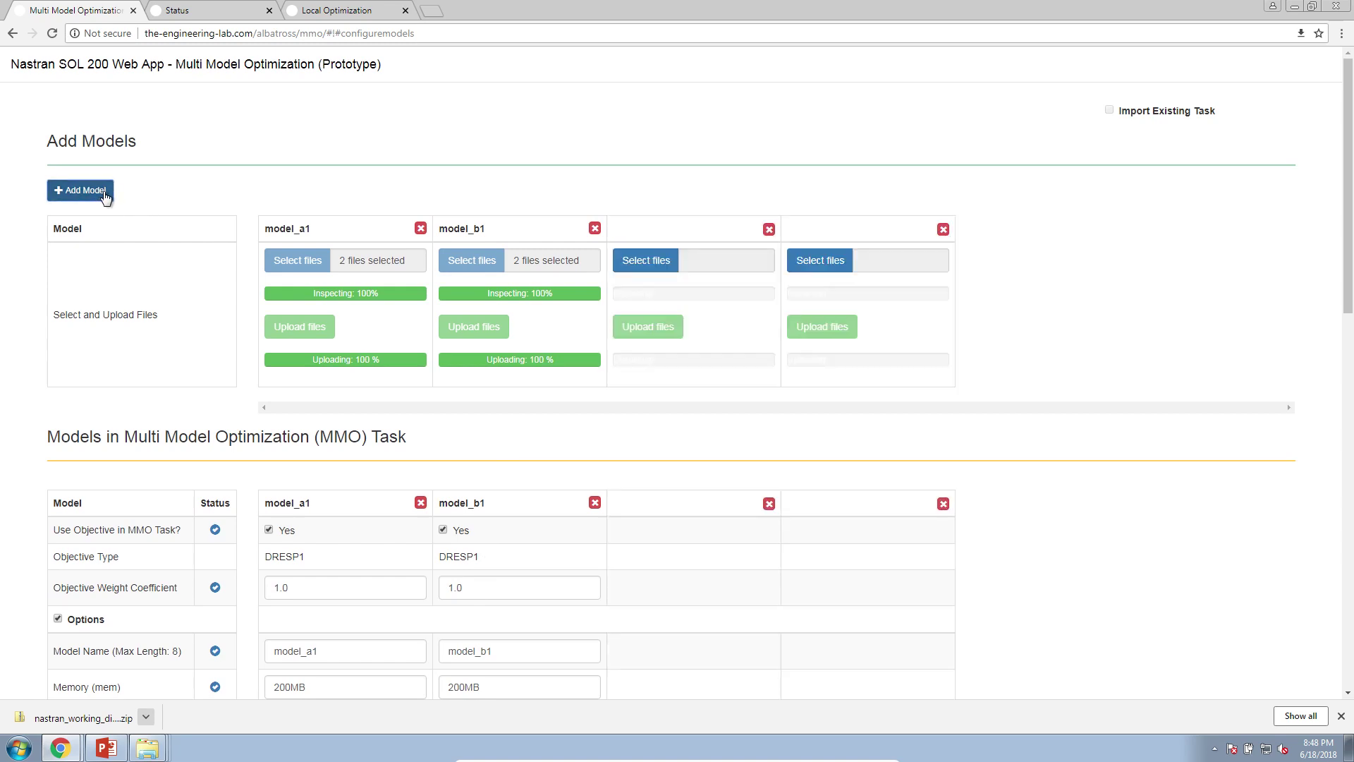
Upload design_model.bdf and model.bdf from the mmo_test_cases a2 folder into the third model of the task.
click(644, 261)
click(173, 32)
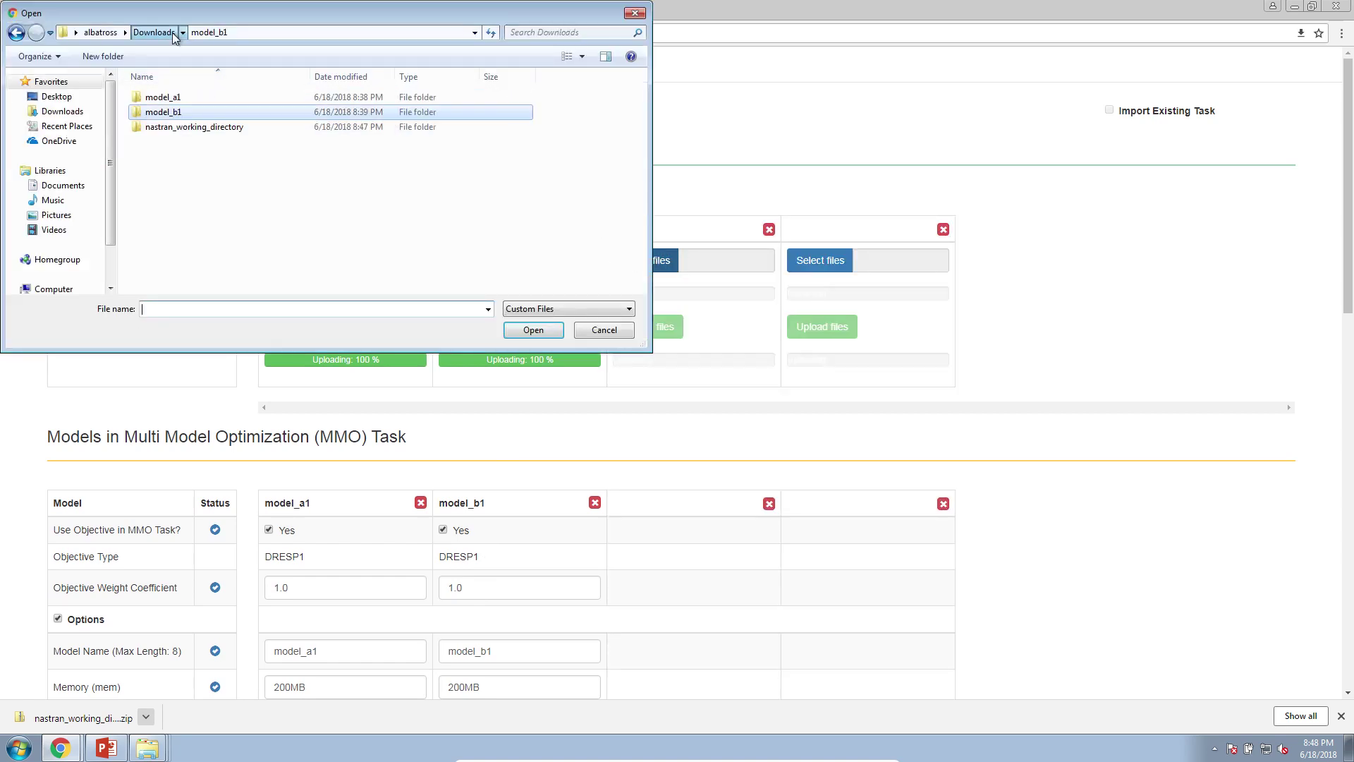
click(180, 100)
double_click(180, 100)
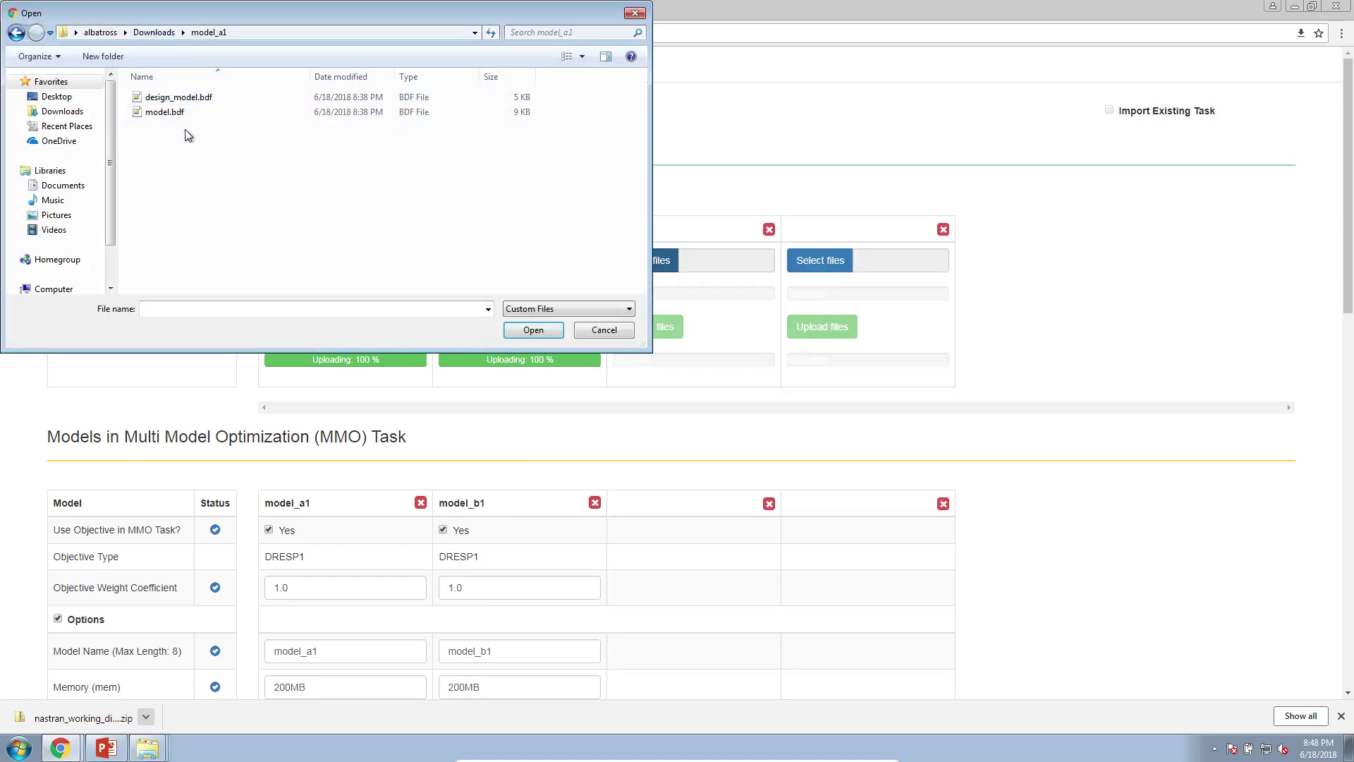
click(83, 289)
double_click(187, 233)
click(168, 97)
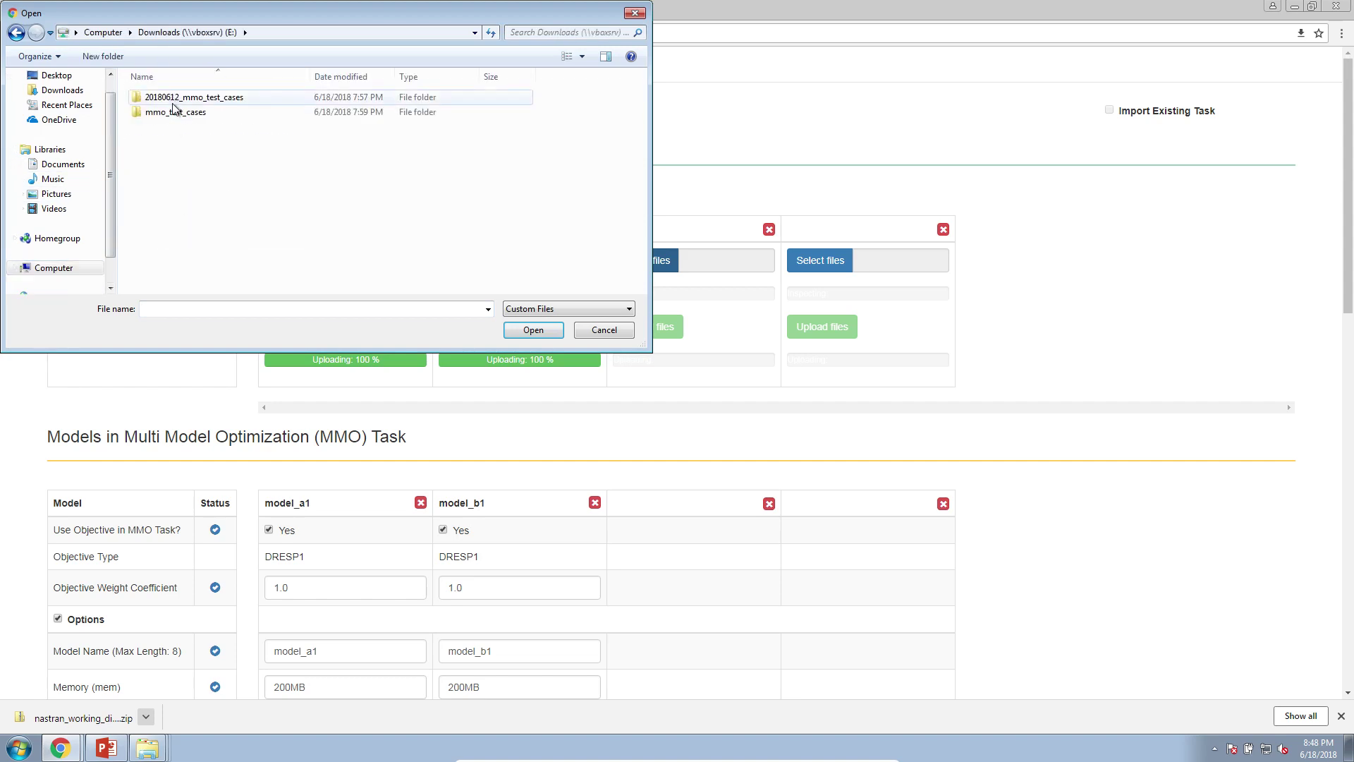
double_click(173, 103)
double_click(172, 111)
drag(184, 176, 272, 84)
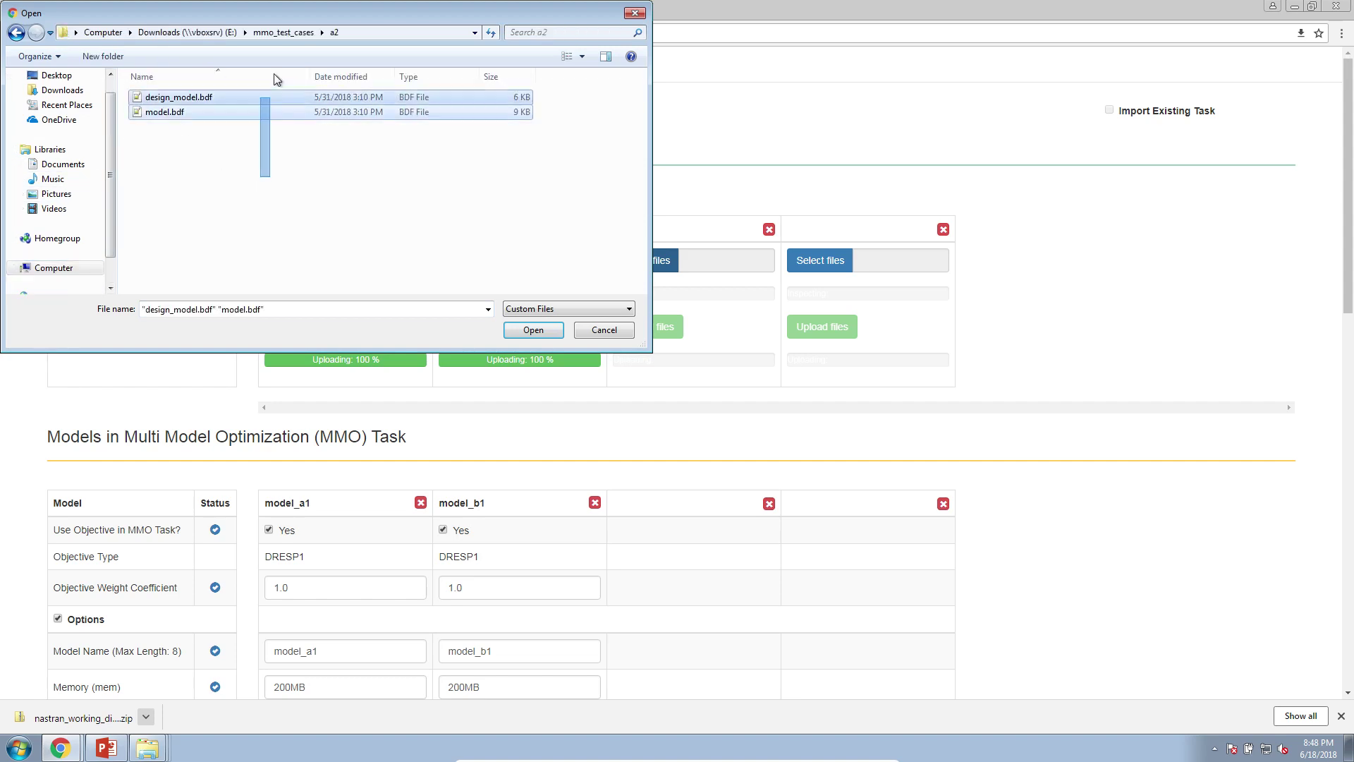
click(534, 330)
click(663, 329)
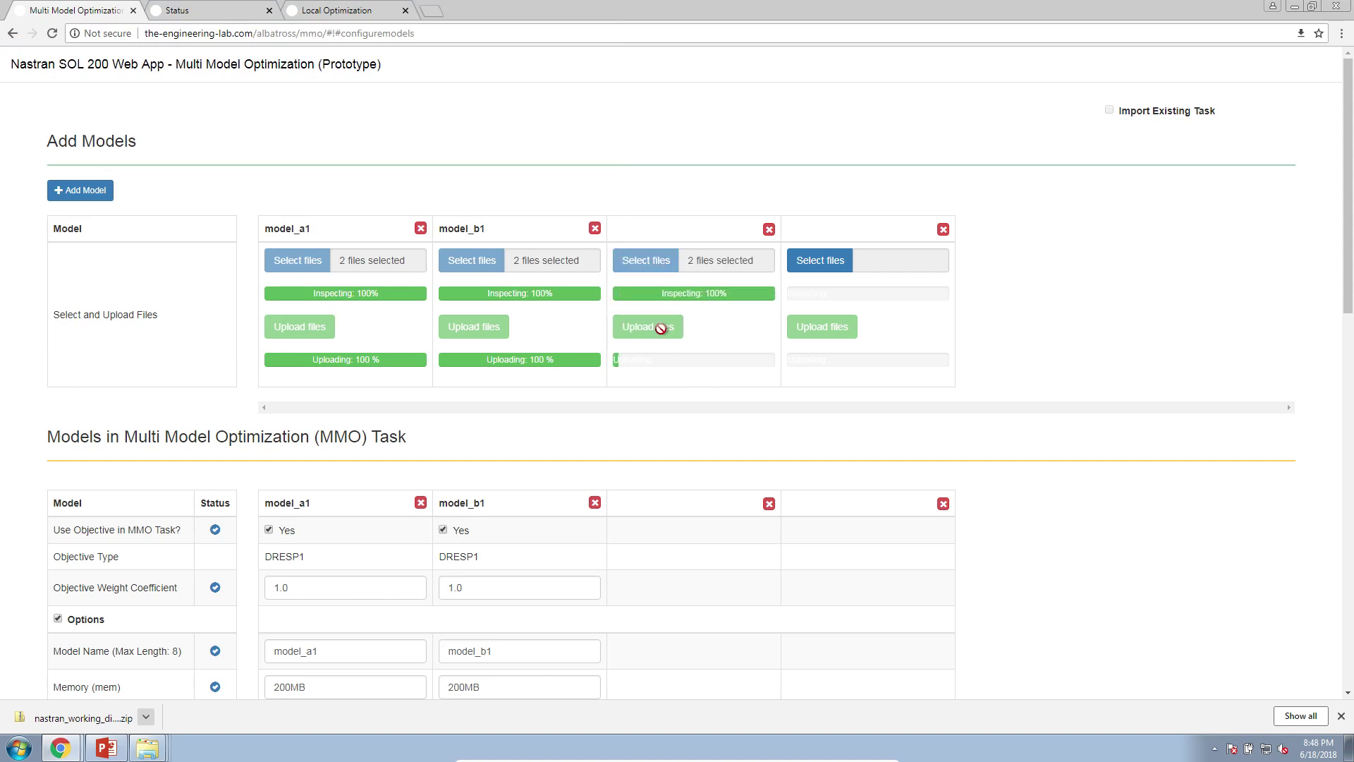
Check the objective and option settings of model_2, and remove the empty fourth model from the task.
scroll(658, 553, down, 2)
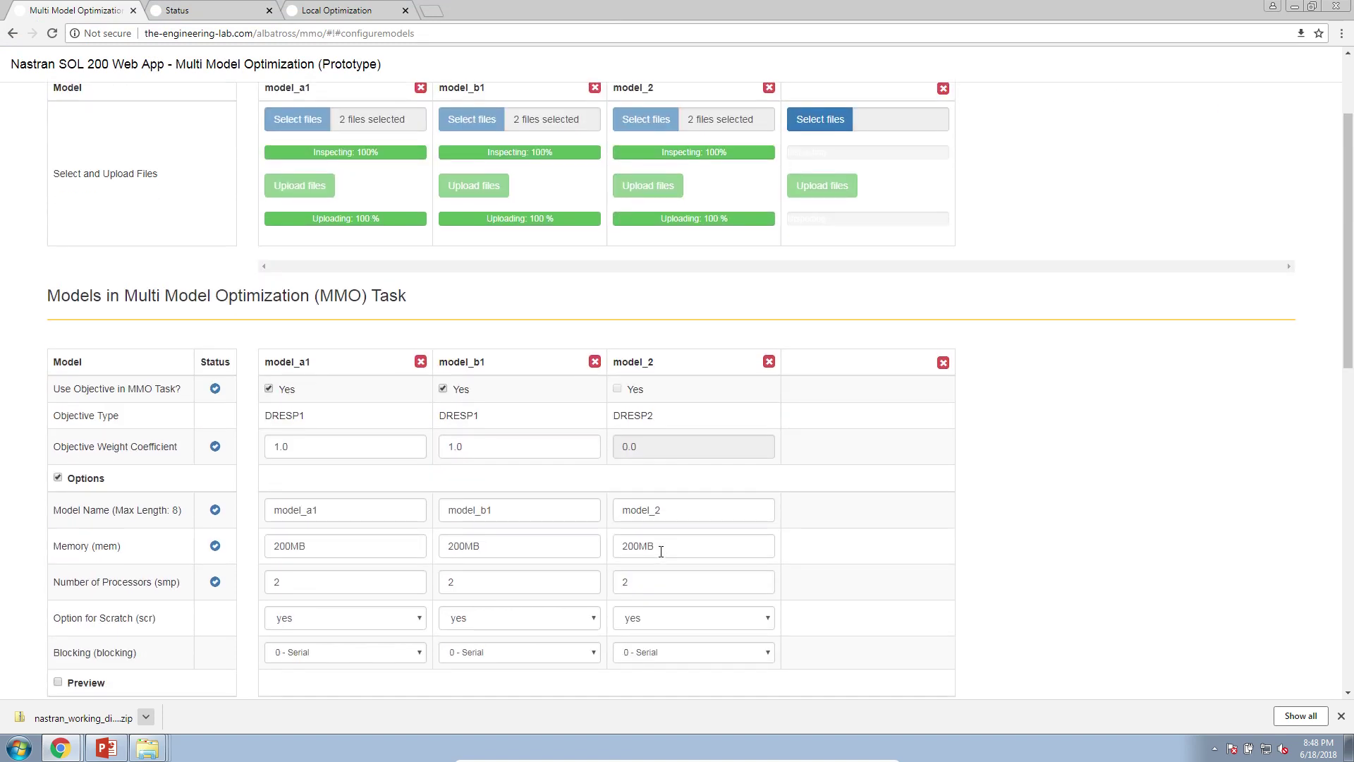
scroll(664, 553, up, 2)
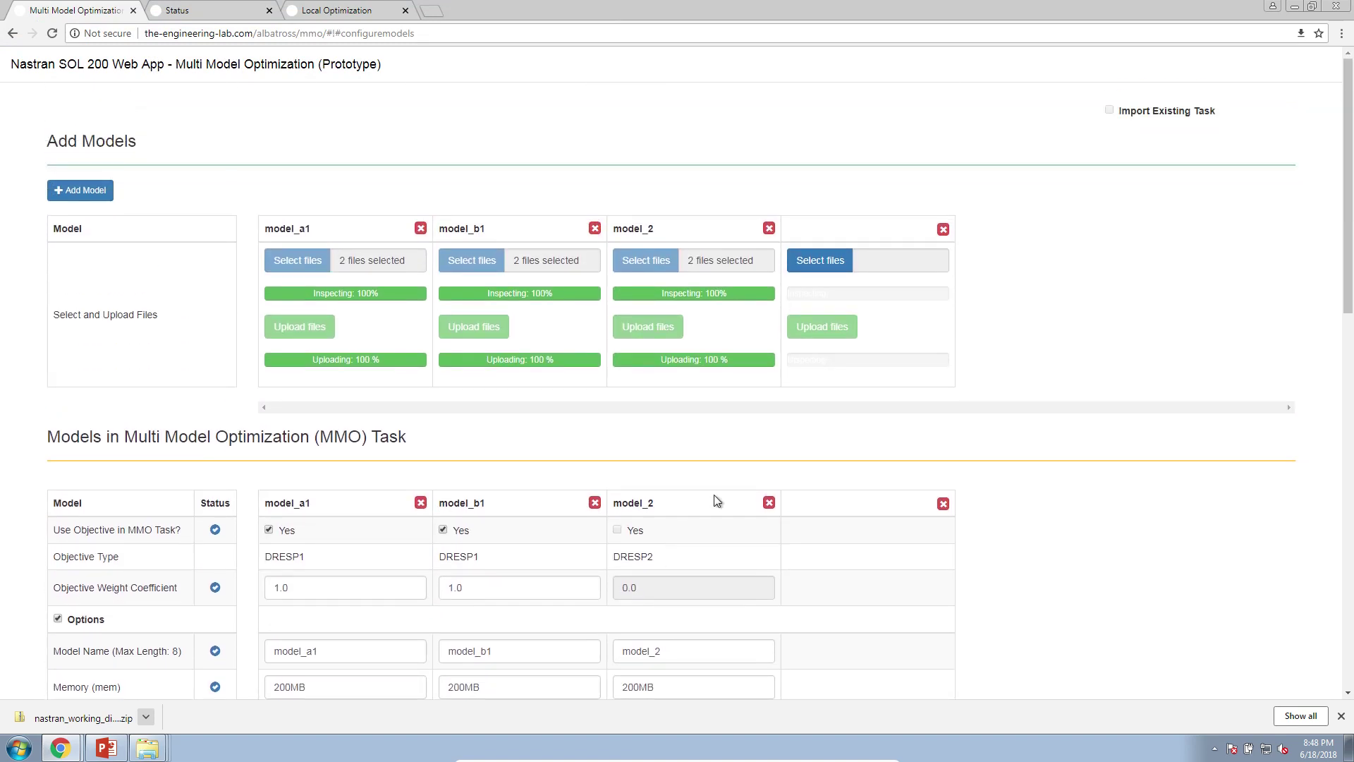
click(943, 230)
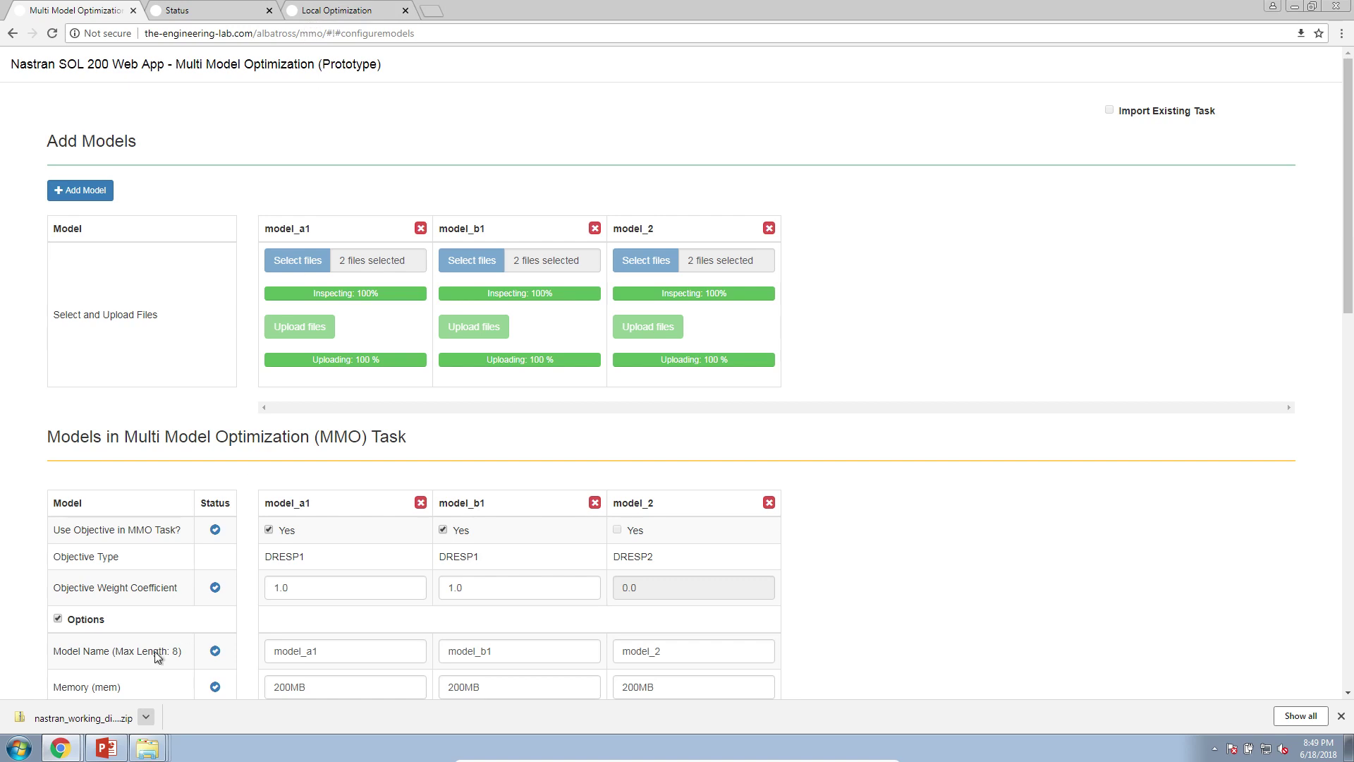
Switch to the PowerPoint presentation and delete all red ink annotations from the Linked Variables slide.
click(105, 747)
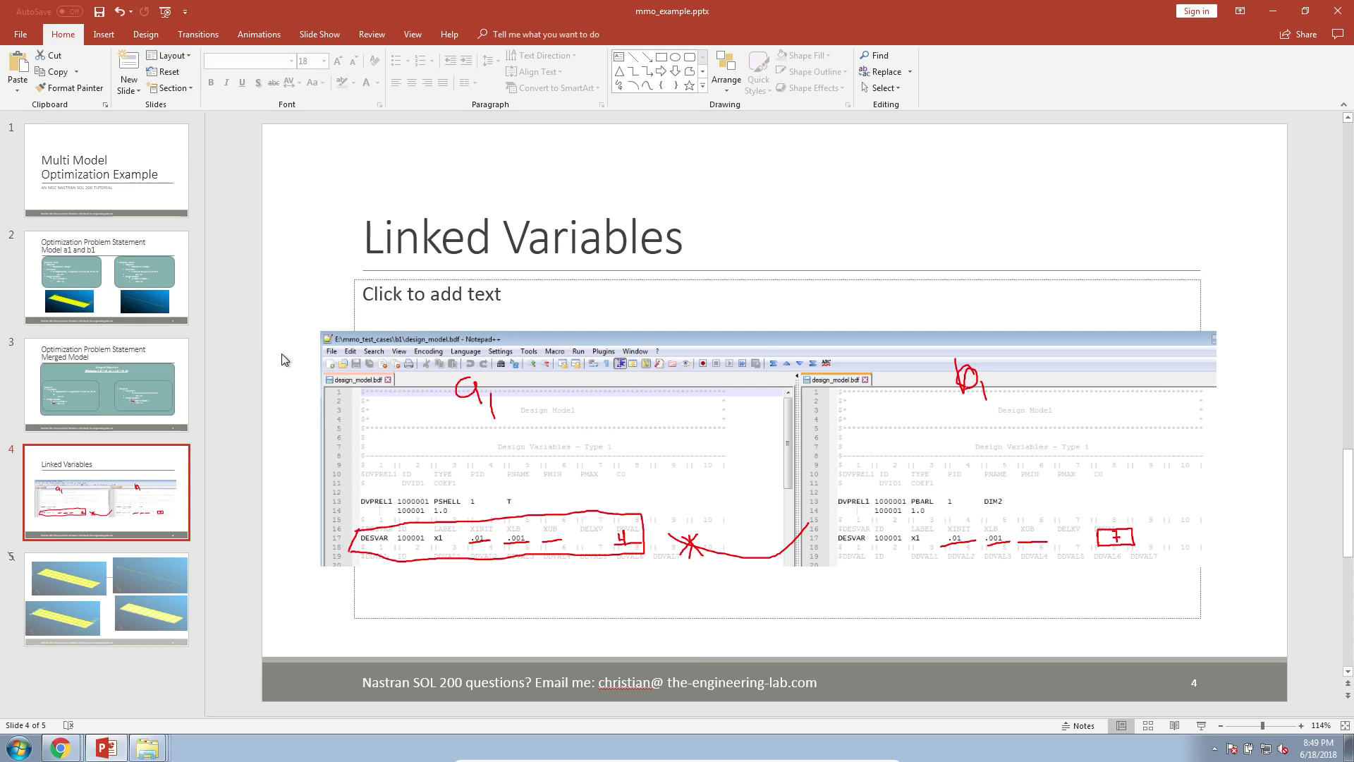
mouse_move(274, 340)
mouse_down()
mouse_move(1048, 565)
mouse_move(1162, 606)
mouse_move(1164, 619)
mouse_up()
key(Delete)
Return to the Multi Model Optimization page in Chrome, examine the linked variables of the three models, and dismiss the downloads bar.
click(60, 747)
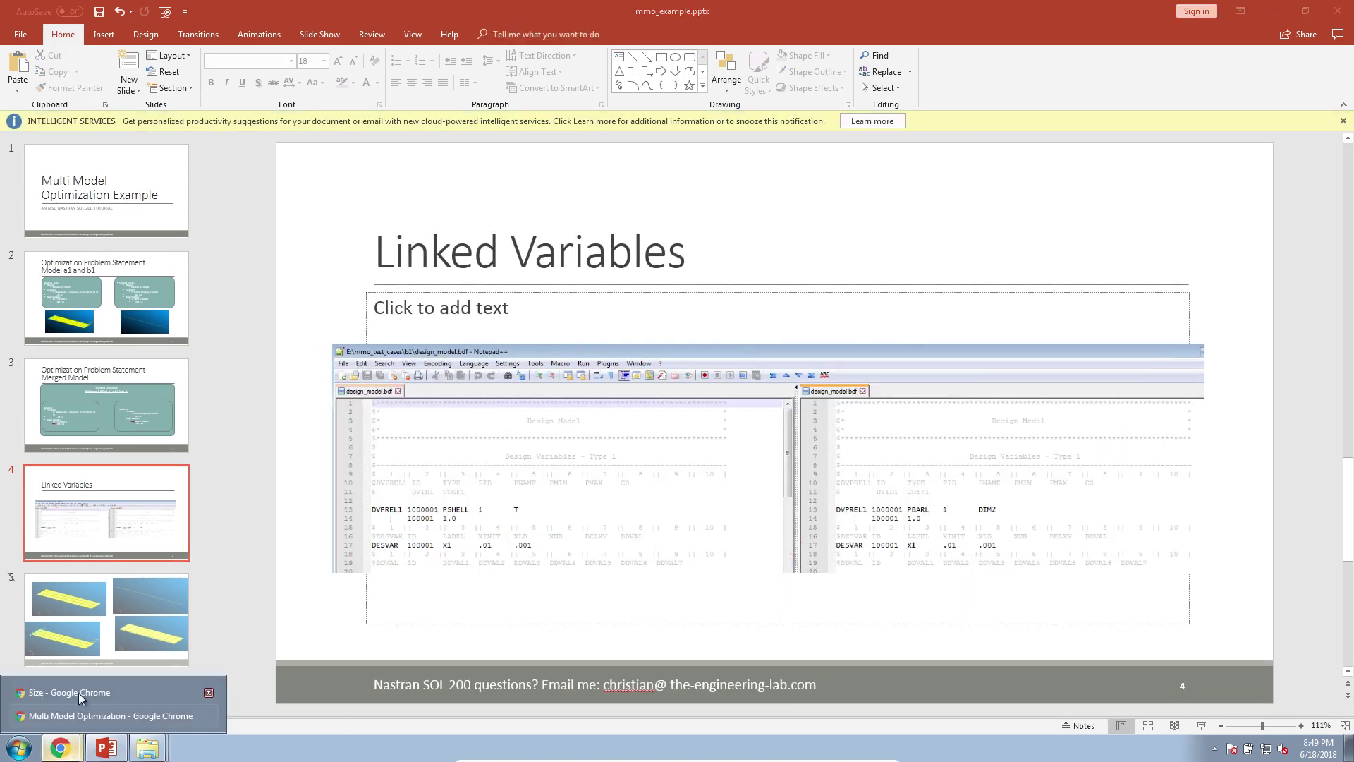
click(106, 716)
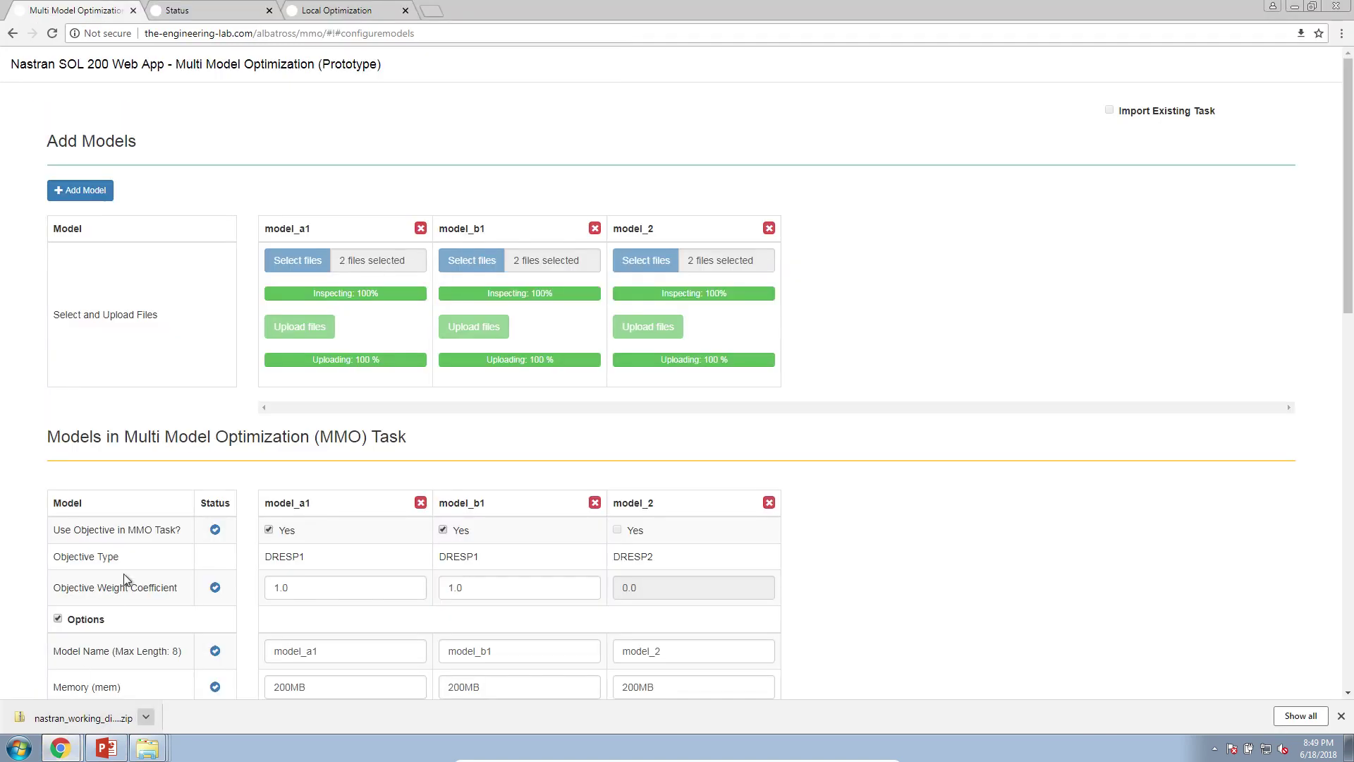
scroll(124, 574, down, 6)
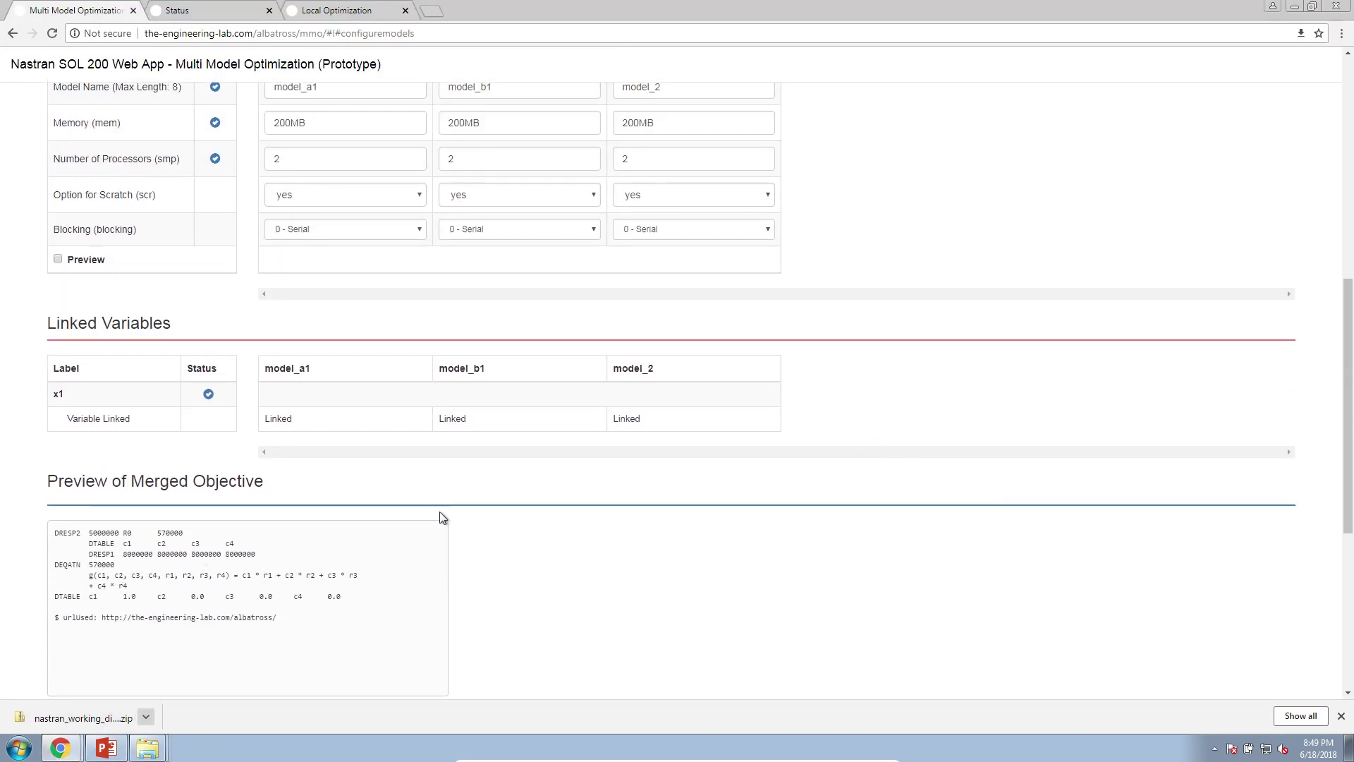
click(1341, 716)
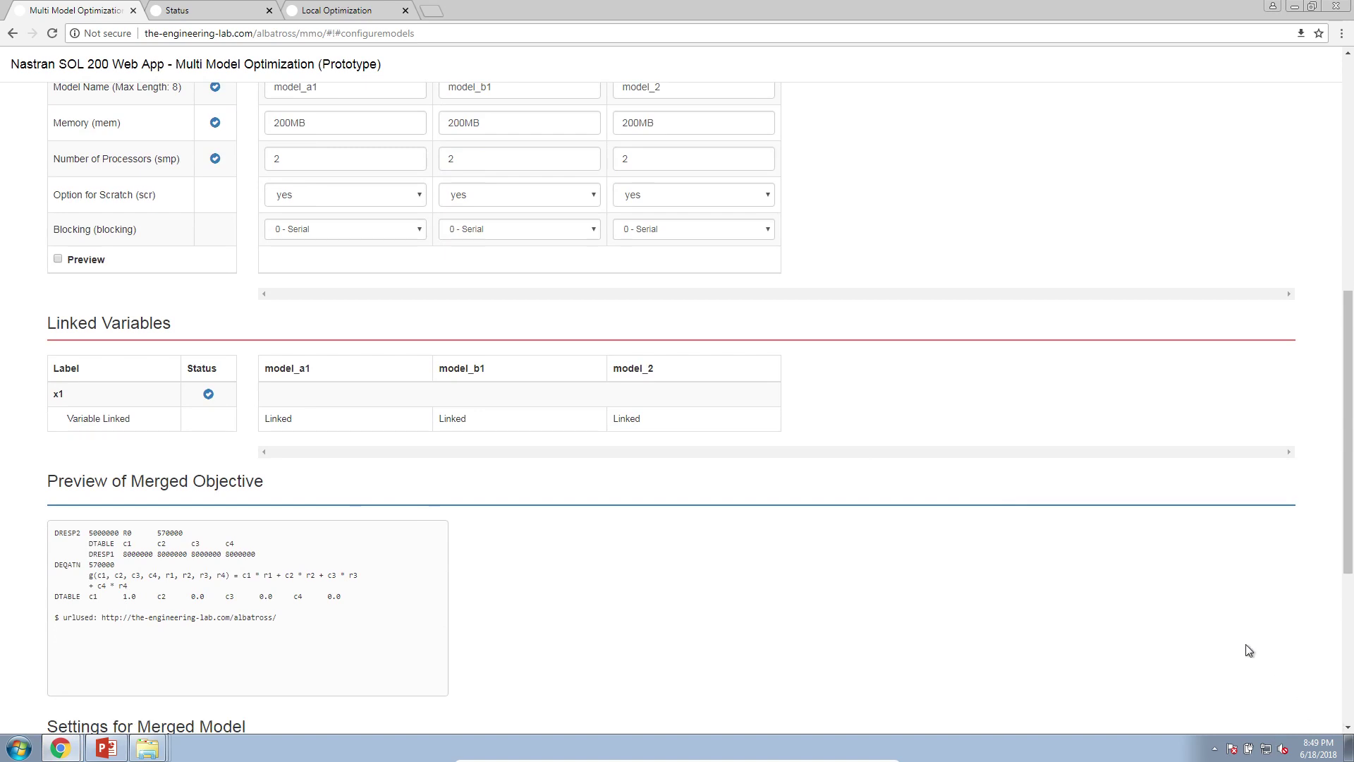